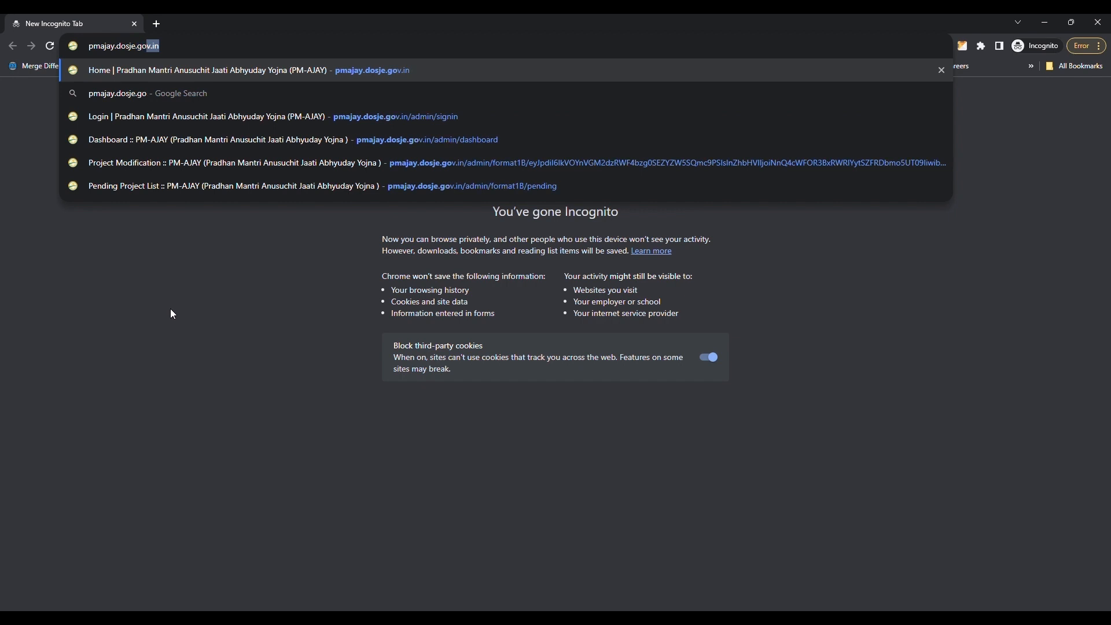
Step: Open pmajay.dosje.gov.in and go to the login page
key(Return)
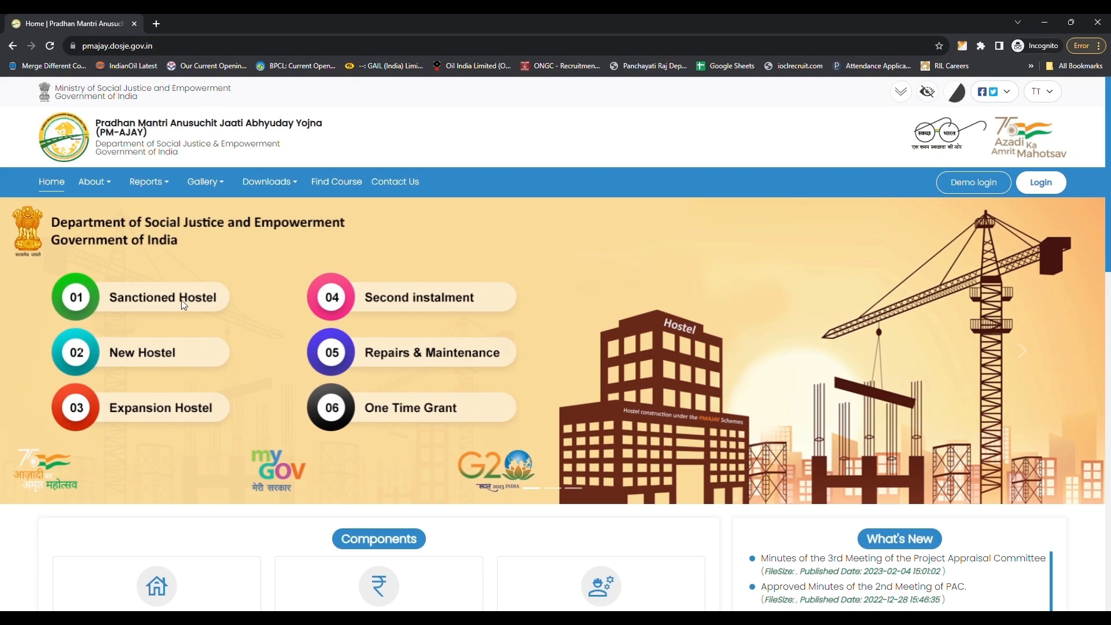
click(1041, 182)
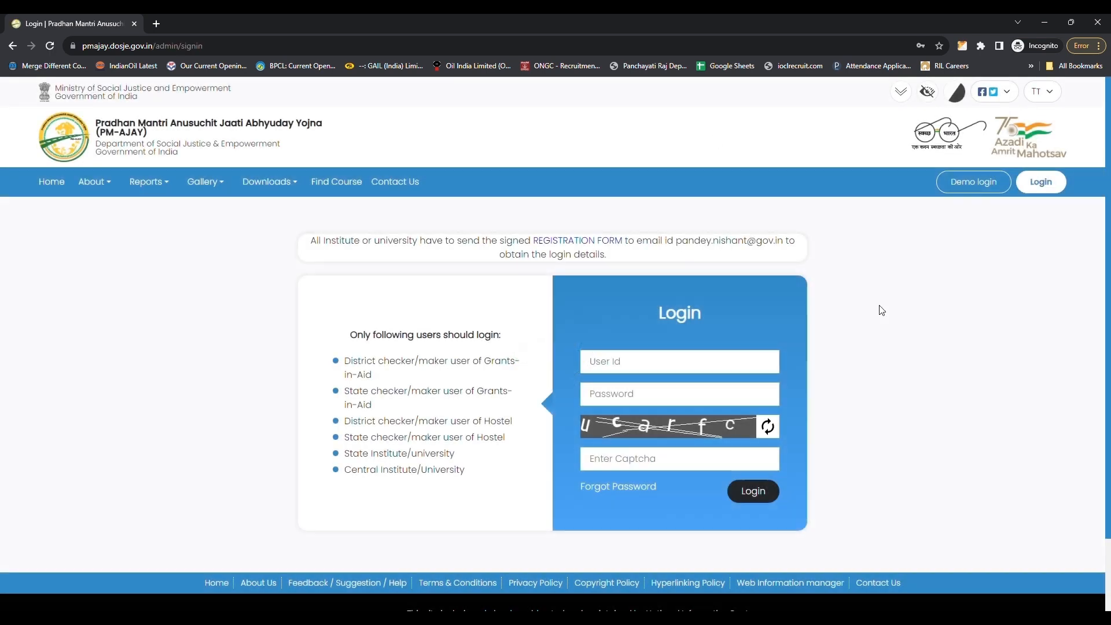
Step: Enter the user ID and the account password in the login form
click(637, 365)
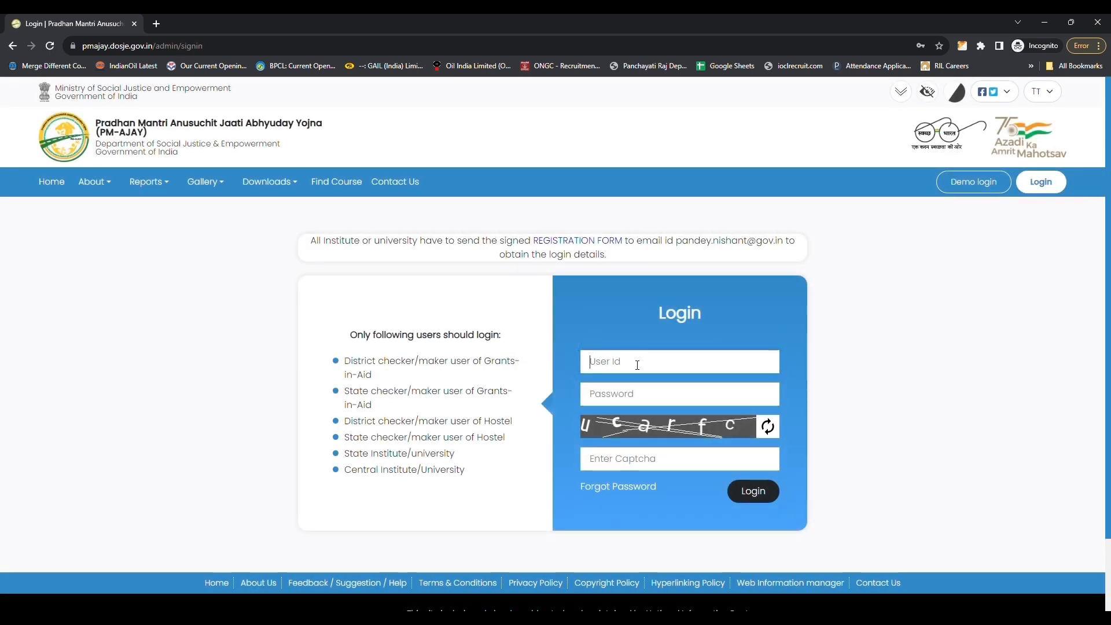
text(sca-dis-mk)
click(616, 399)
text(*****)
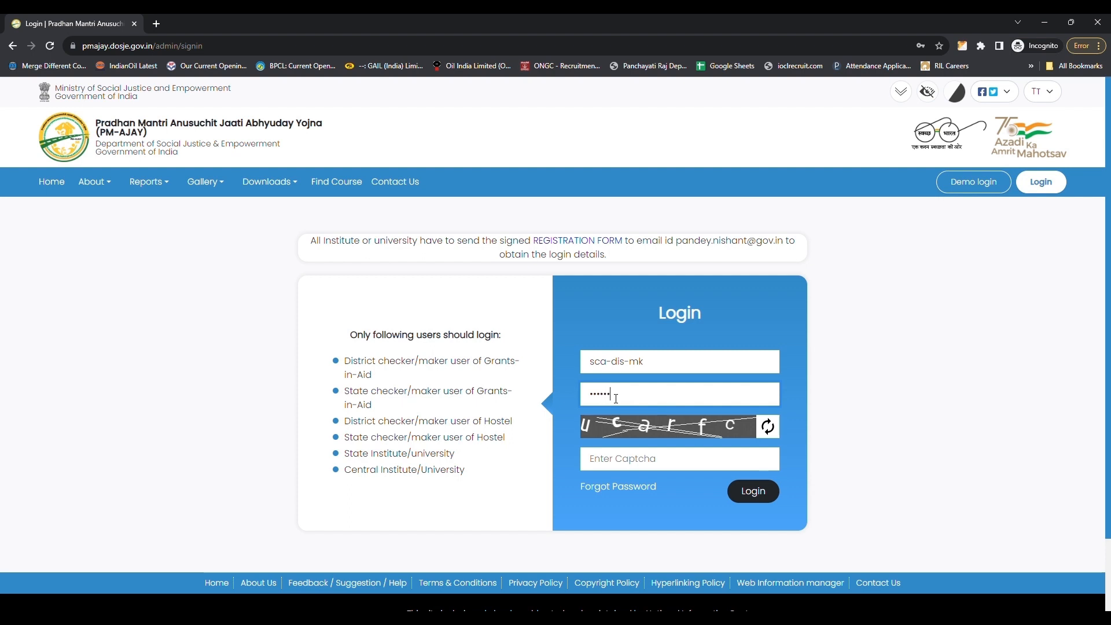
text(*)
Step: Enter the captcha verification code and log in
click(639, 466)
text(ucarfc)
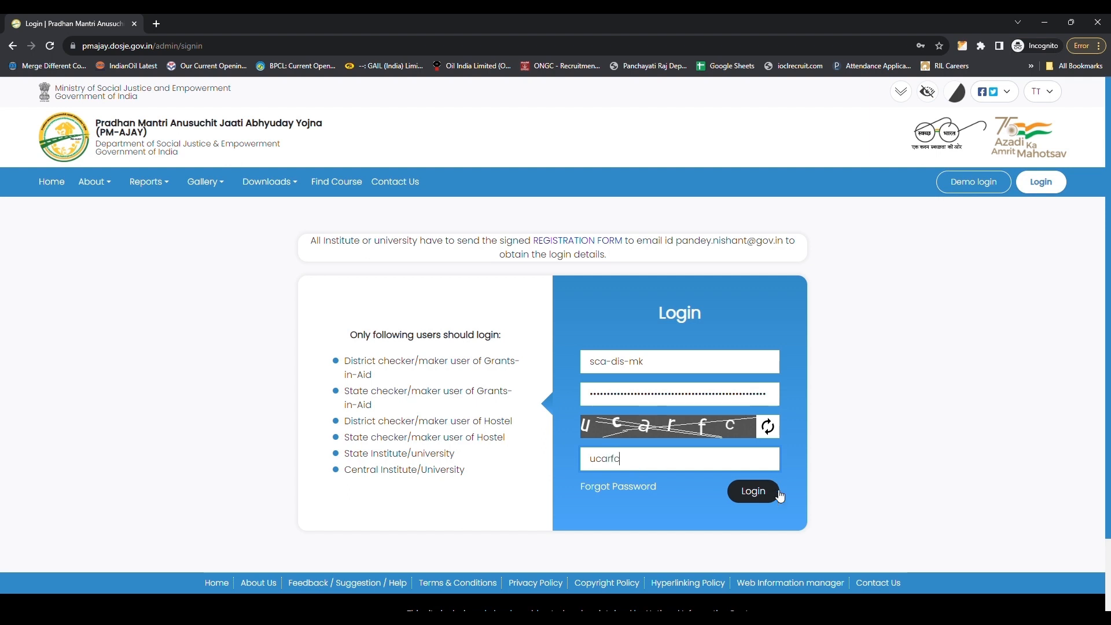
click(754, 497)
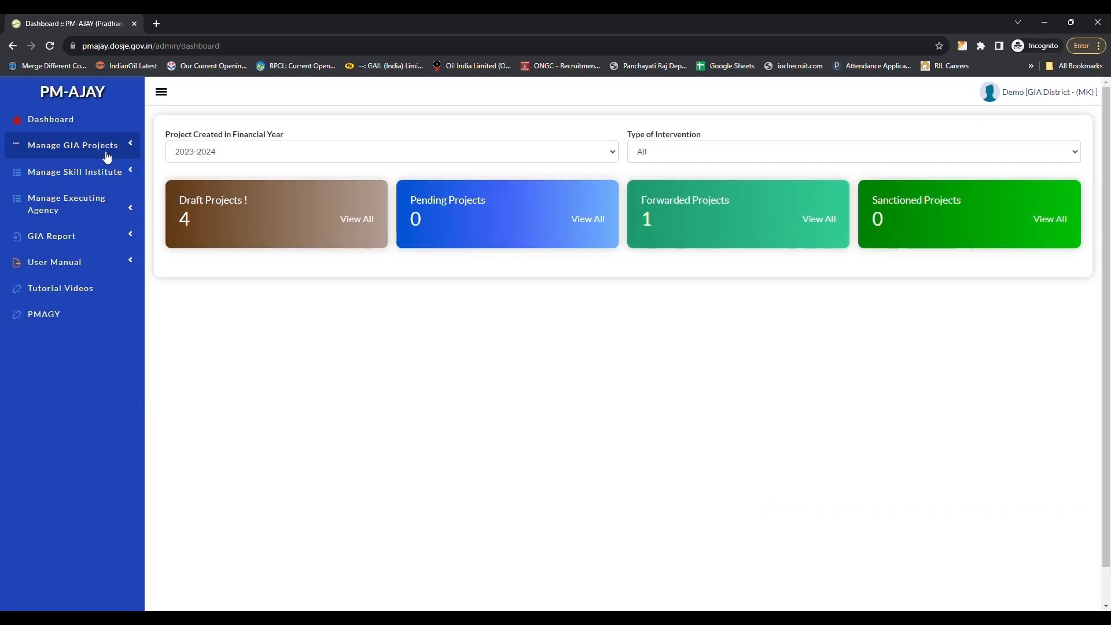
Step: Open project creation under GIA projects and enter the title 'Assistance for Poultry faming by self help group'
click(98, 149)
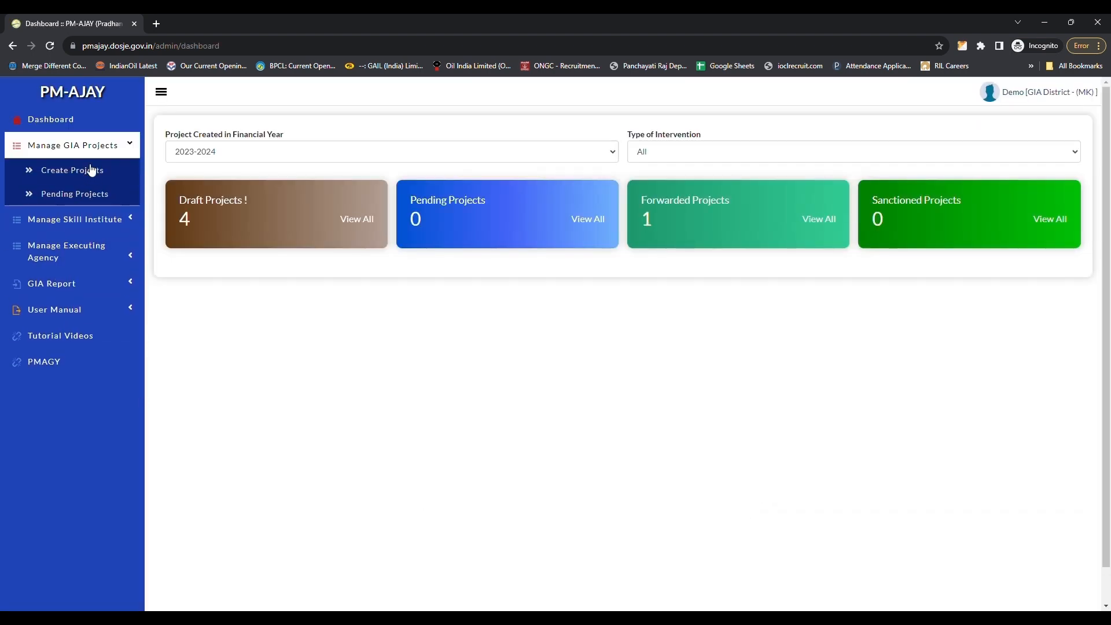
click(89, 171)
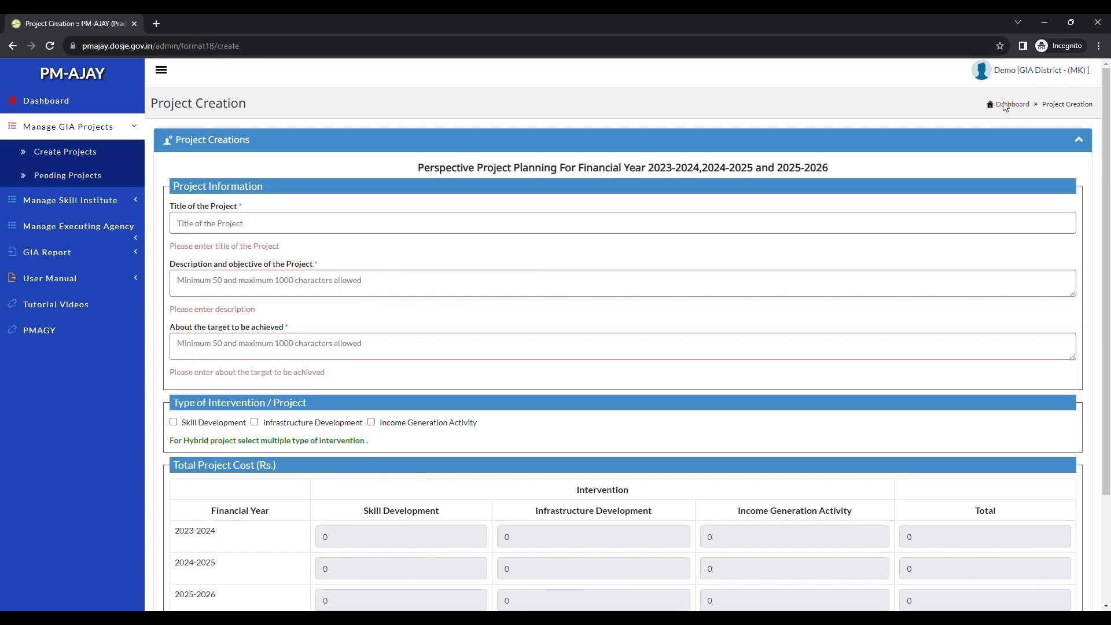
drag(188, 206, 228, 206)
click(191, 205)
text(Ass)
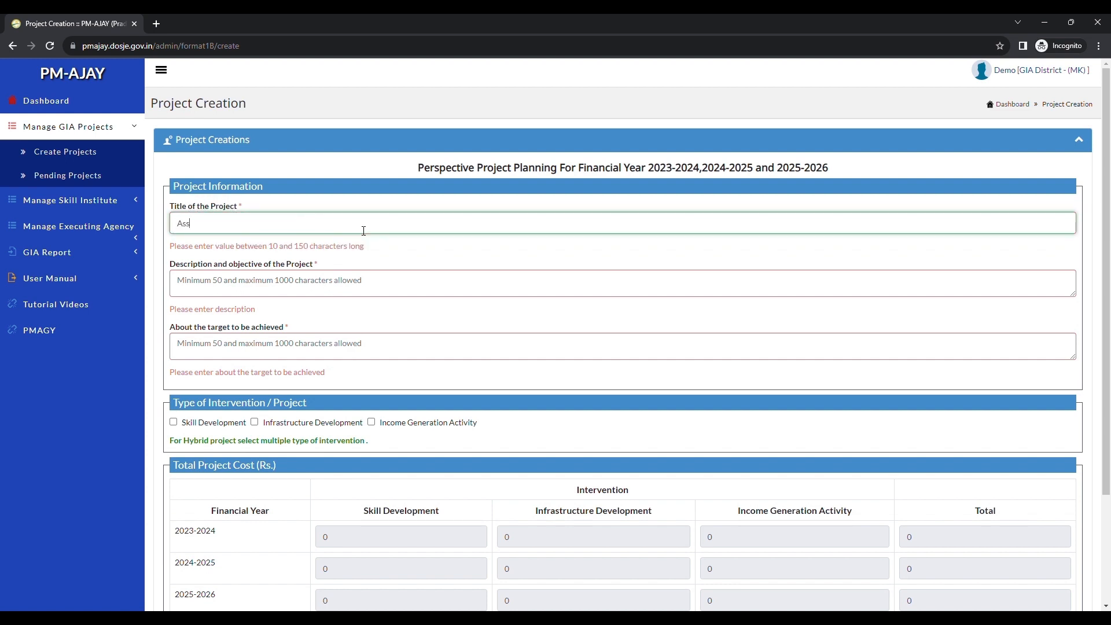
text(istance for Poultry faming by self help group)
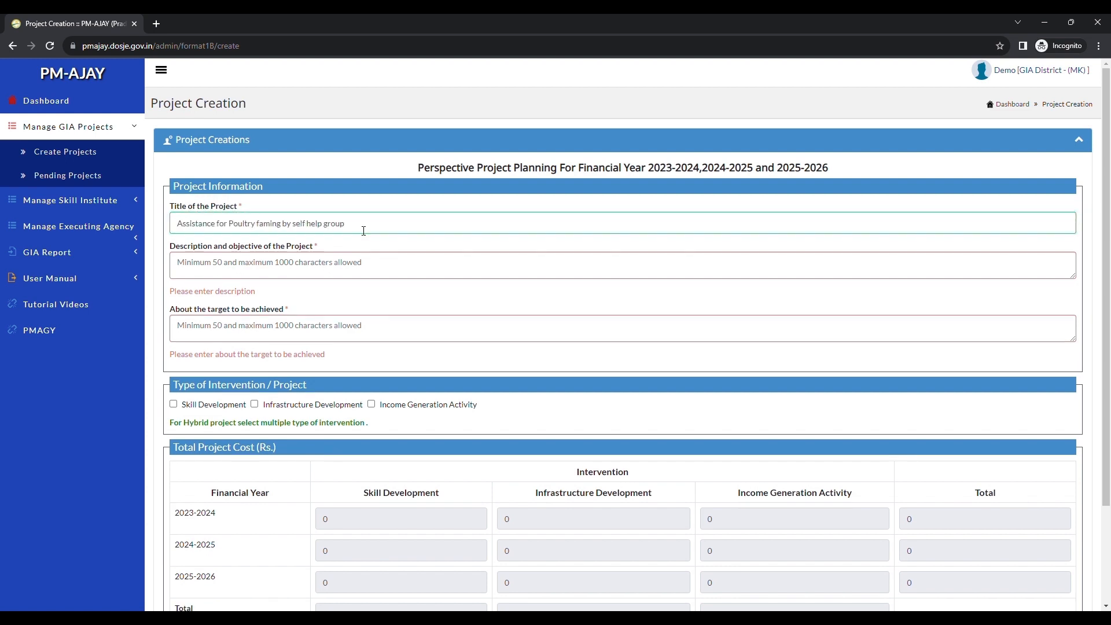
Step: Enter the project description on assisting a self help group of village Mulle with infrastructure, skill and income generation components
drag(296, 248, 269, 247)
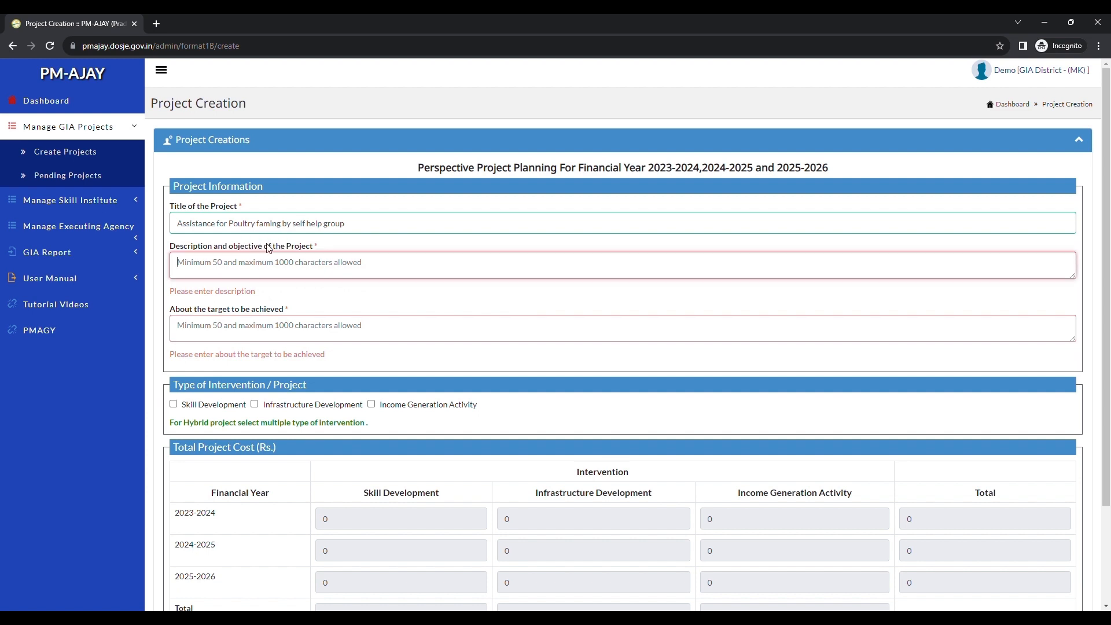
text(This projec)
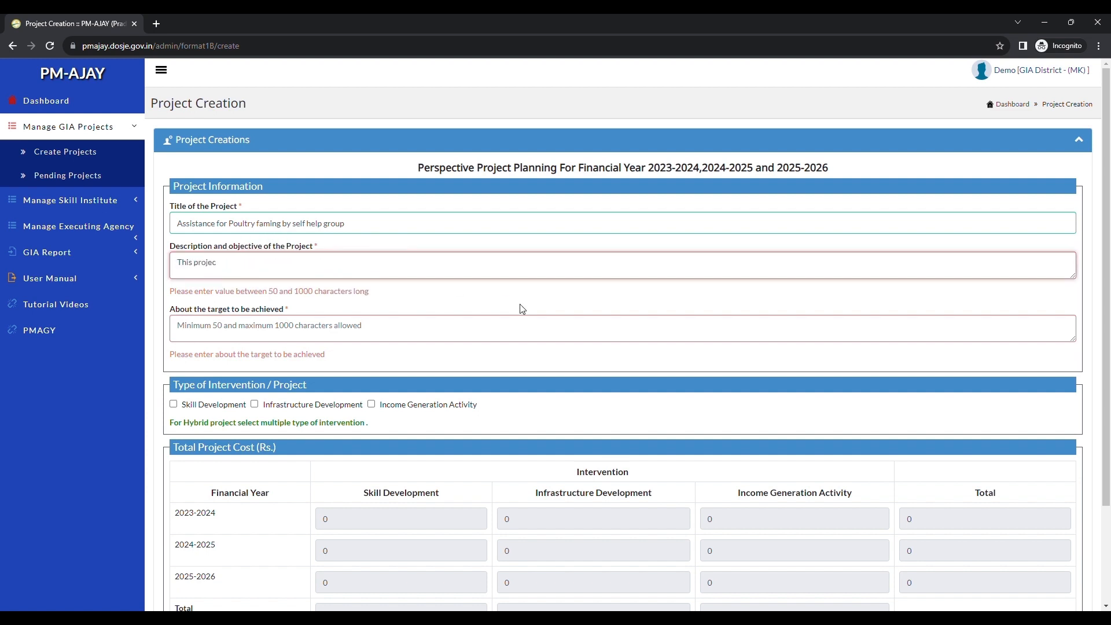
text(t aims to provide assistance to the members of a self h)
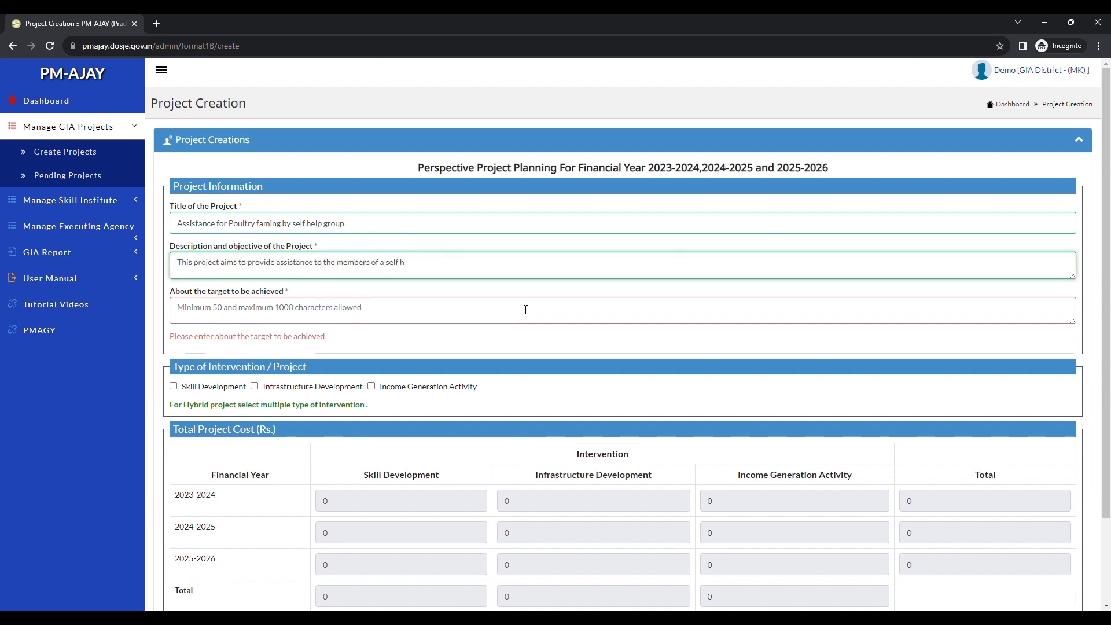
text(elp group of the village Mulle which comes under the categ)
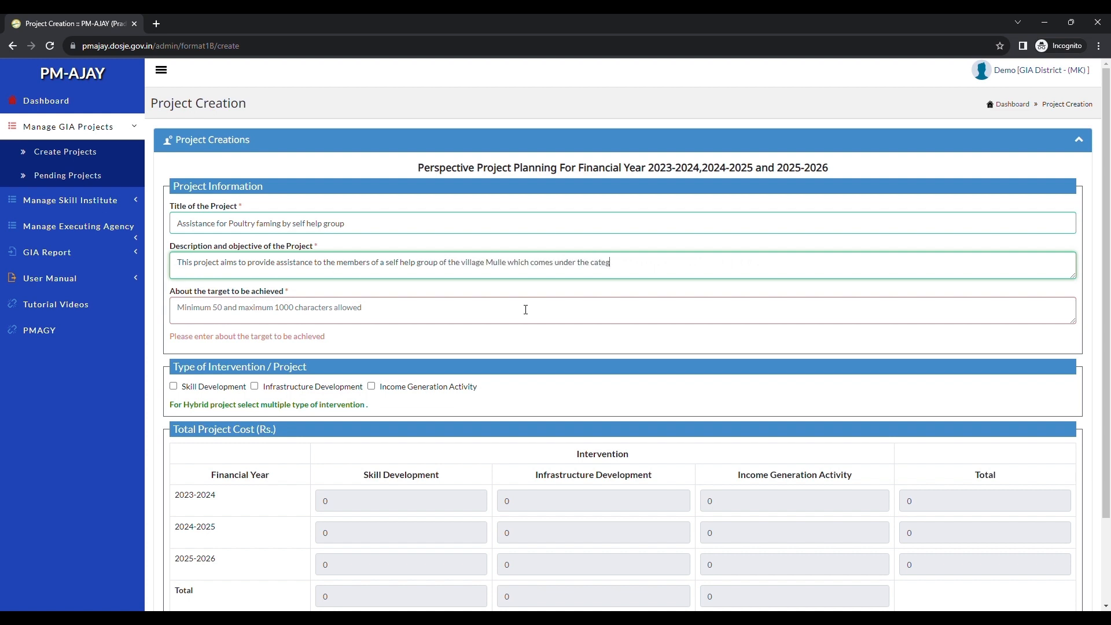
text(ory of 50 percent and above SC population .The group has 25)
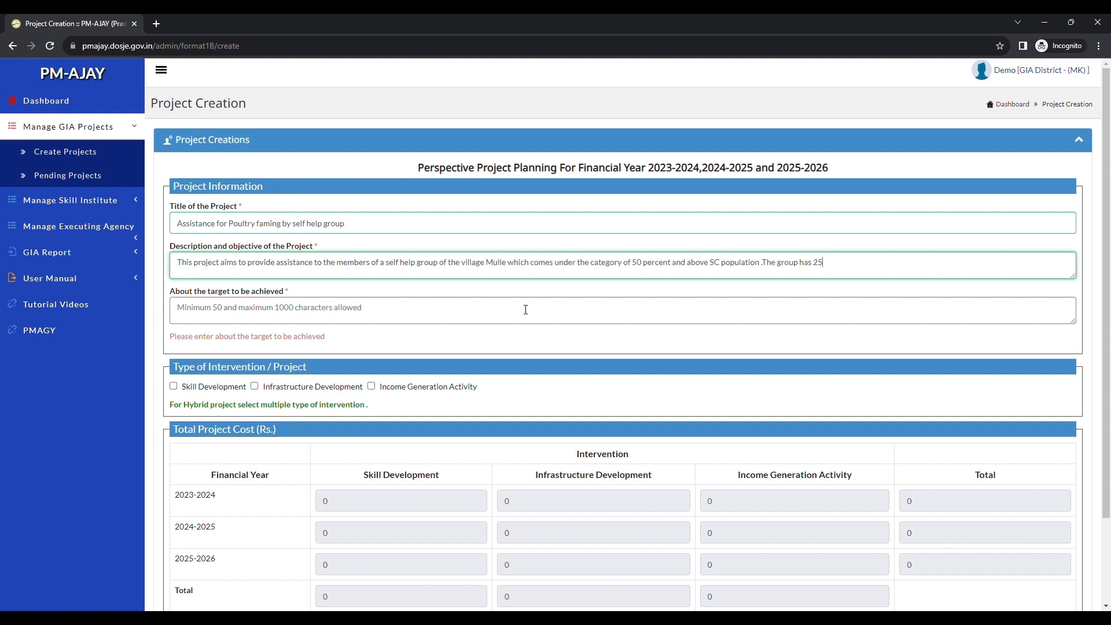
text( women as its members.The project includes all the three major)
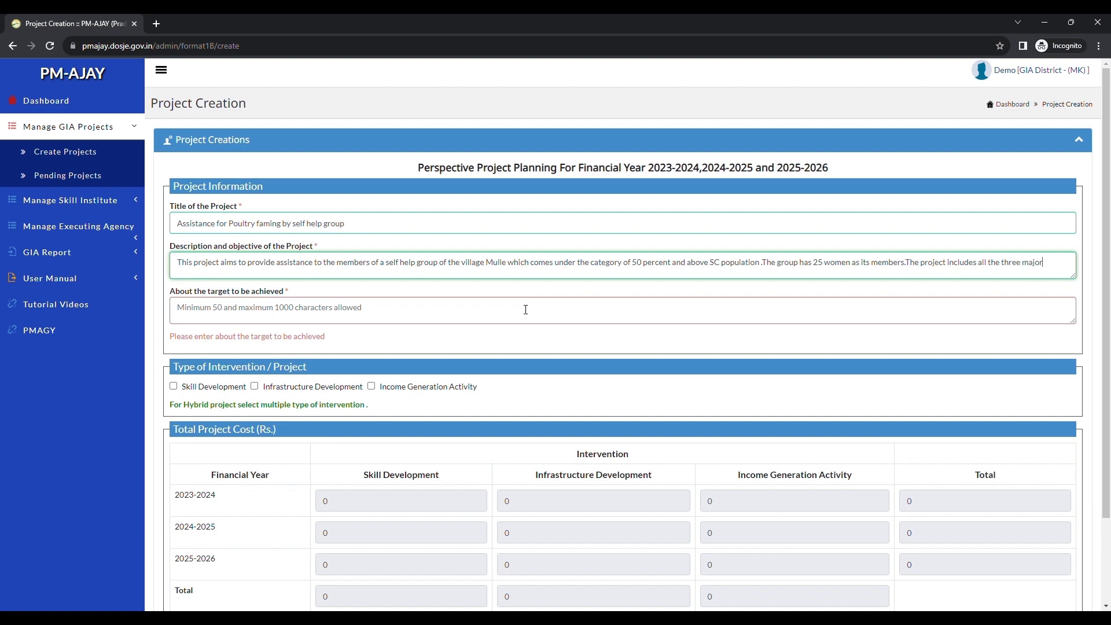
text( components of this scheme namely infrastructure development,sk)
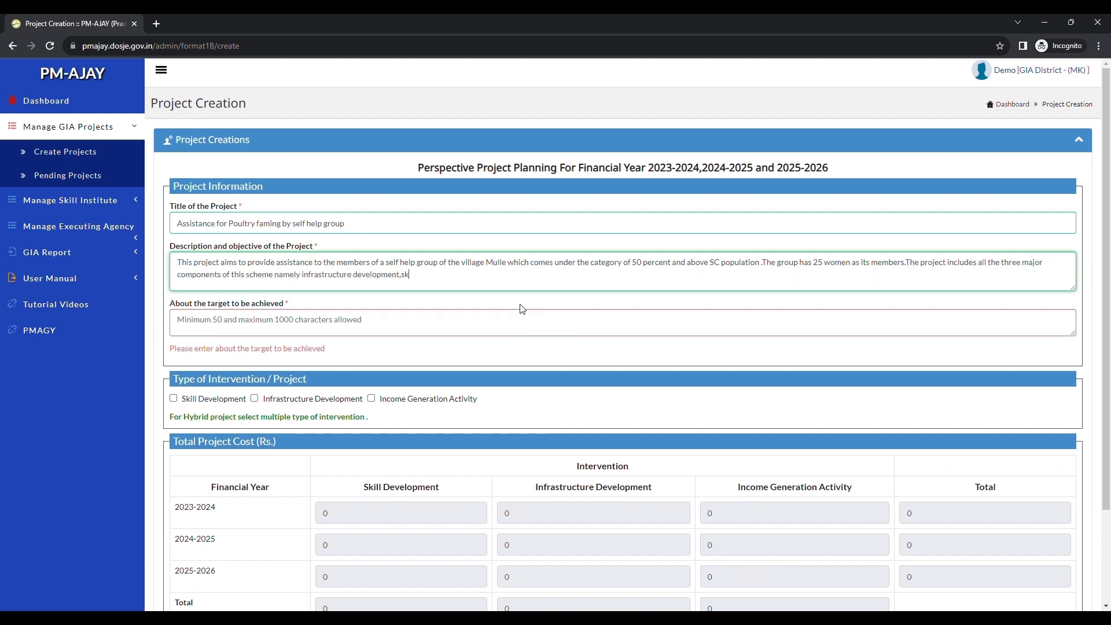
text(ill development and income generation activities.Under infrastr)
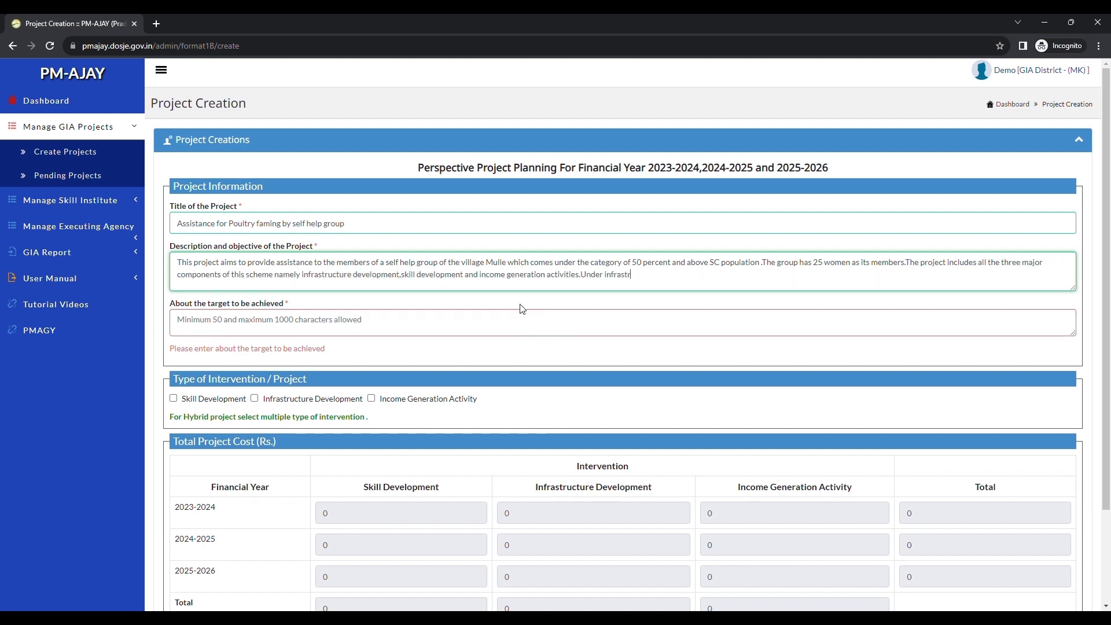
text(ucture development,the project aims to get a working shed co)
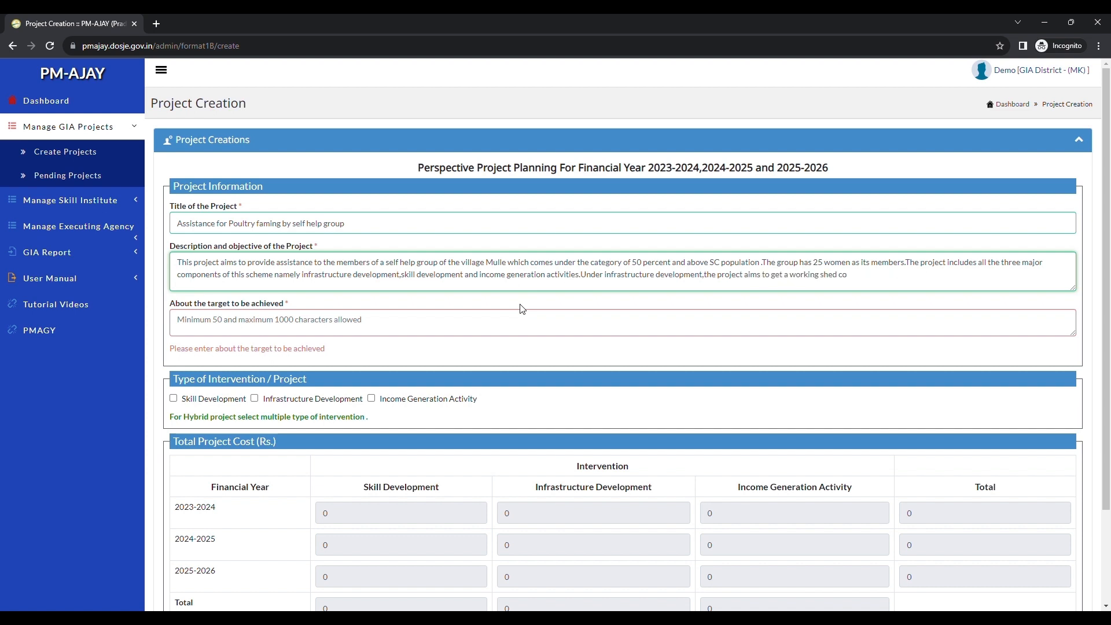
text(nstructed for the group to carry out its activities which i)
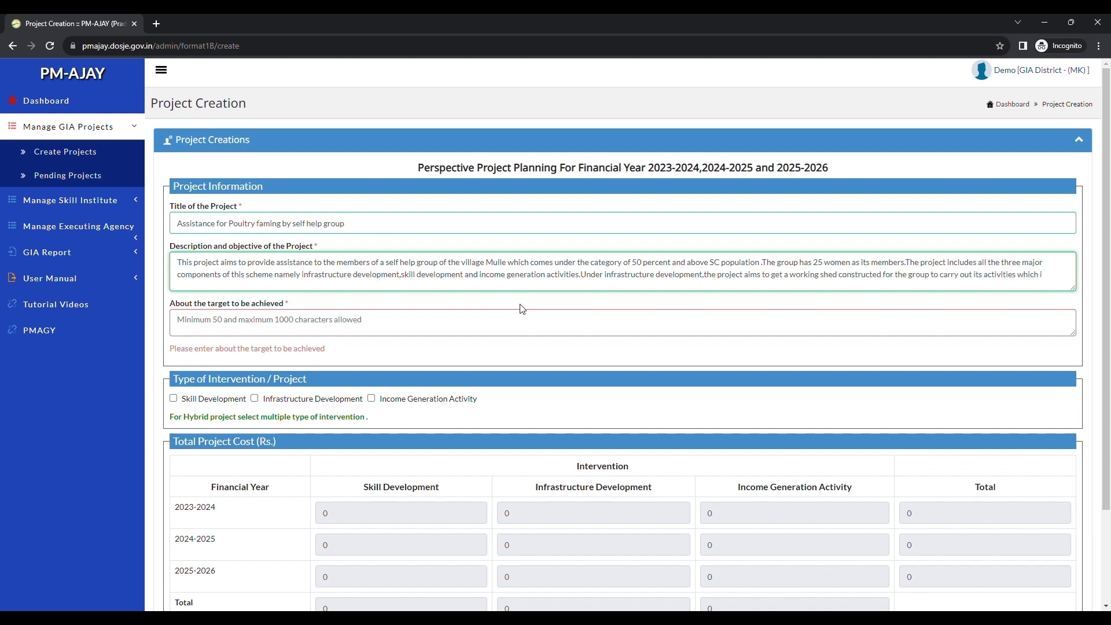
text(ncludes the facilities of drinking water and toilet as well.)
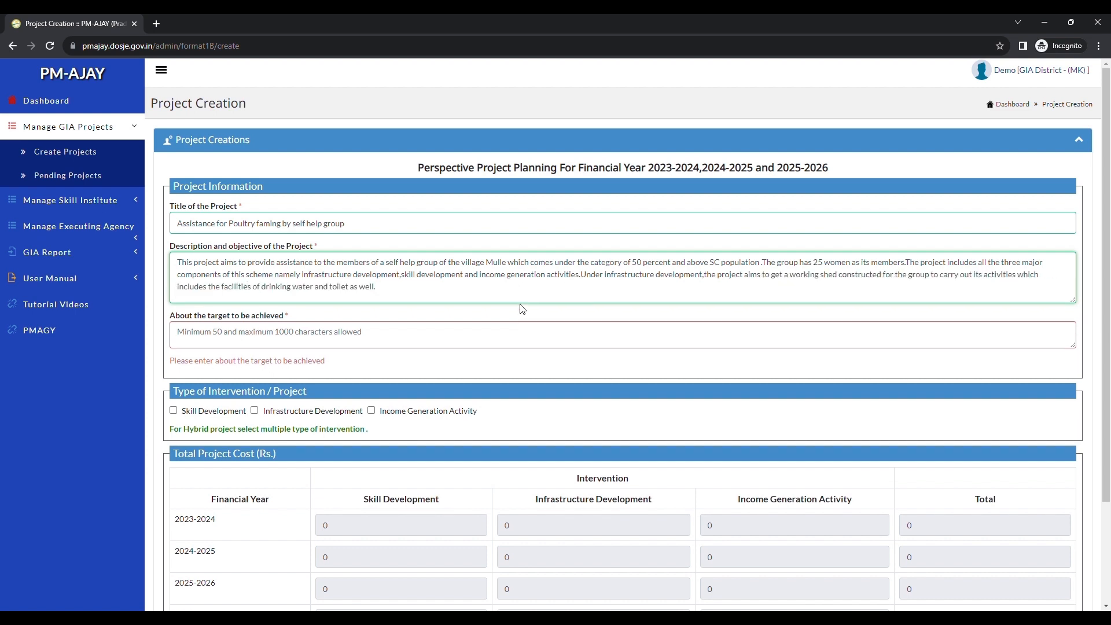
text(The proposed cost for skill development includes the cost of t)
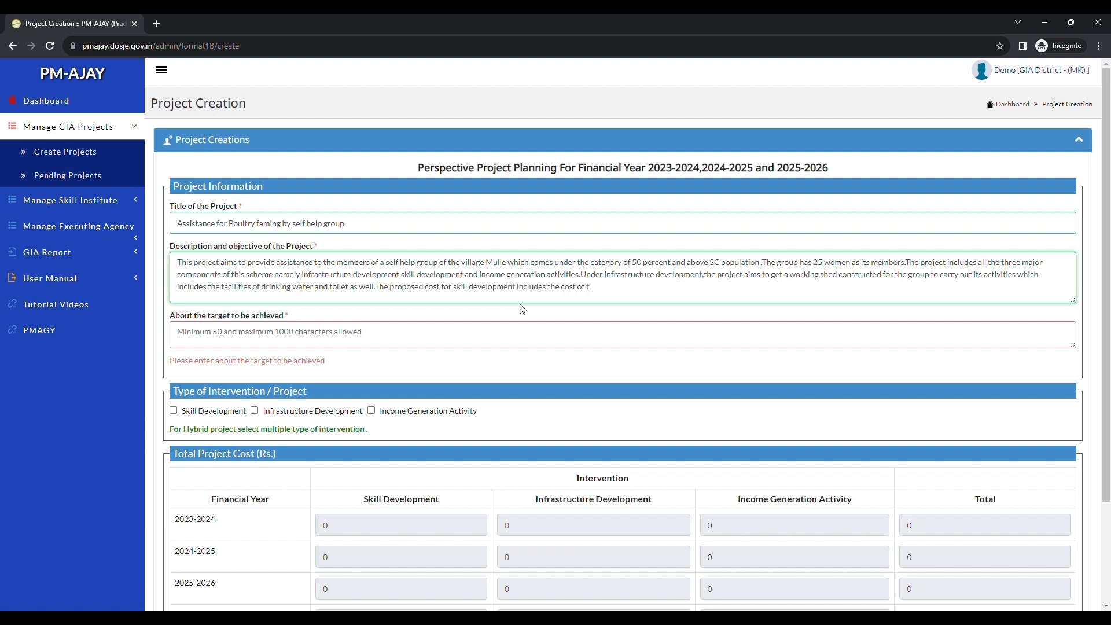
text(raining and initiating kits required by the group.Income ge)
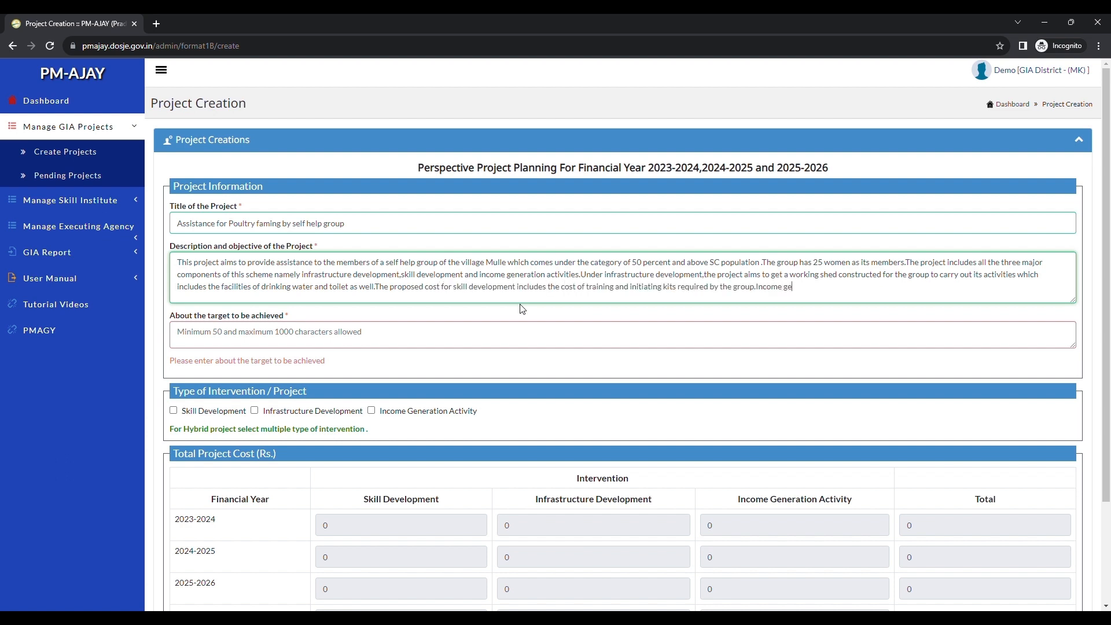
text(neration activity includes the cost of transportation and mar)
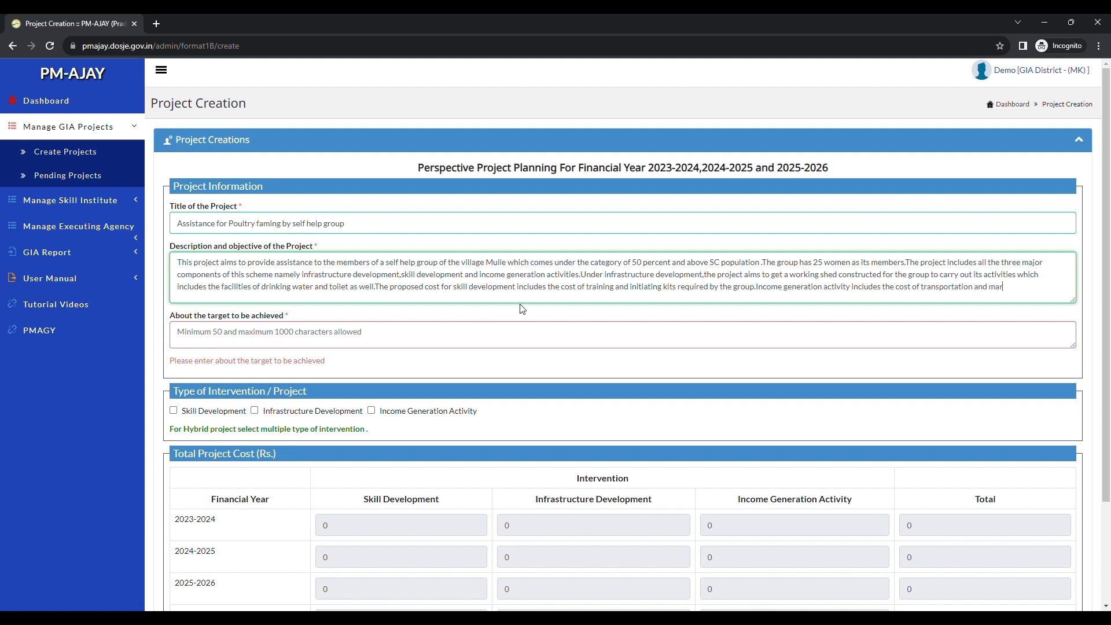
text(keting for the finished products. .Thus,this project aims to)
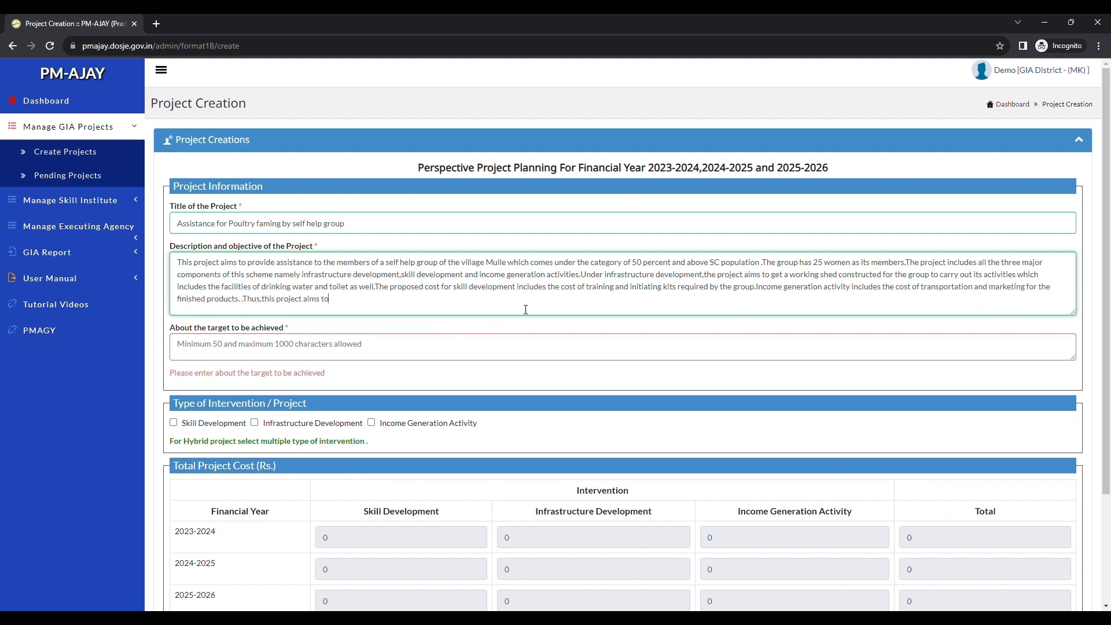
text( provide an end to end plan for the self help group.)
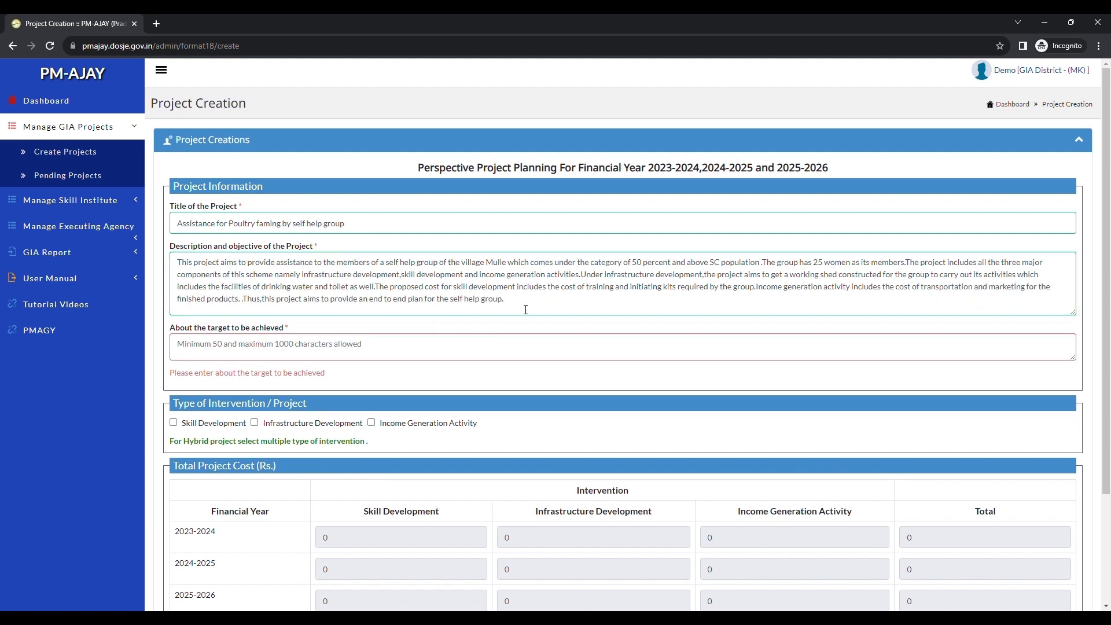
Step: Enter the target as providing employment and earning to the members of the self help group
click(266, 327)
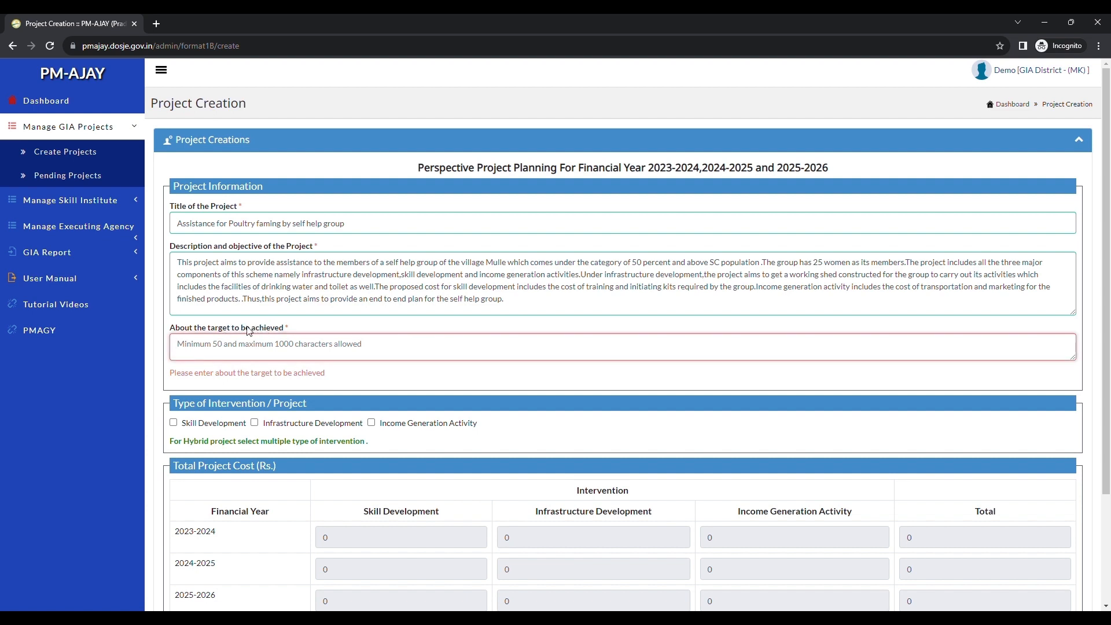
text(The target of the project is)
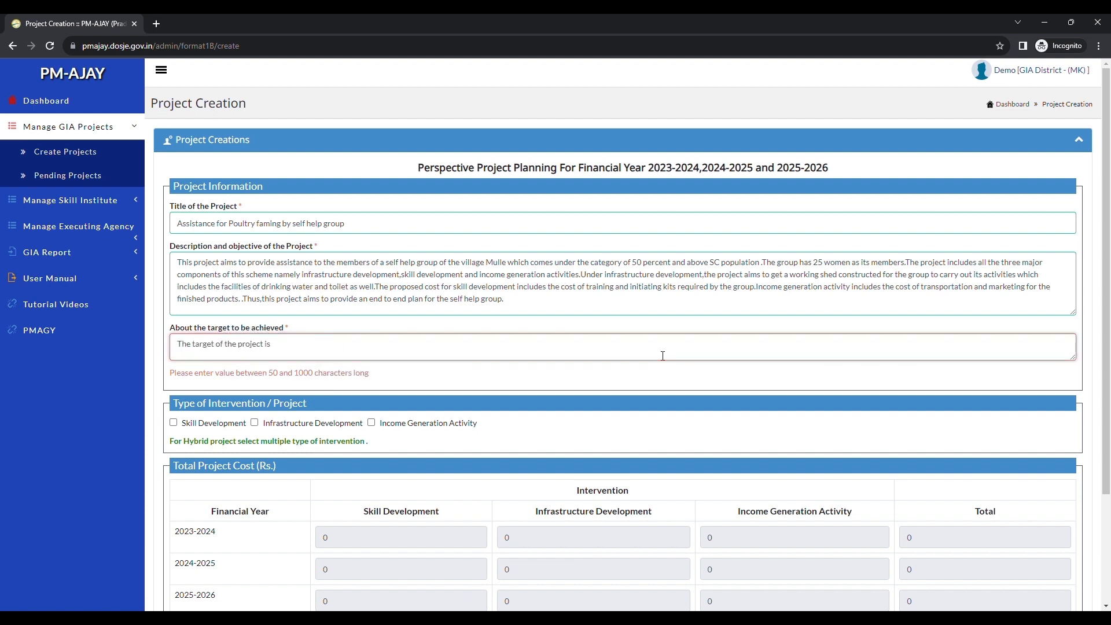
text( to provide employment and earning to the members of the self help group and hel)
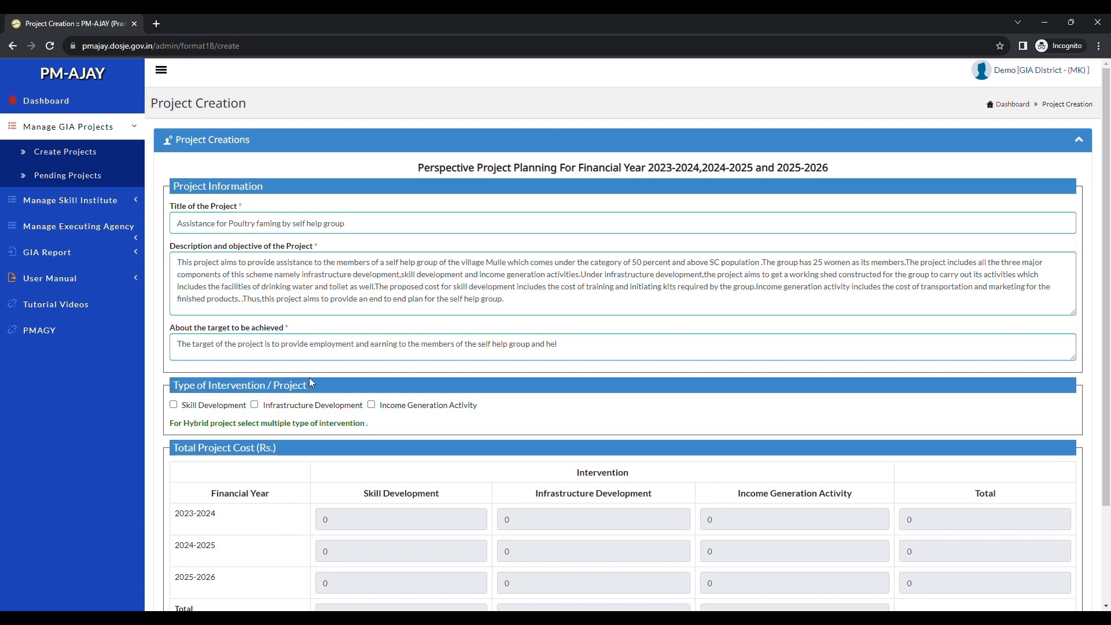
Step: Select Skill Development, Infrastructure Development and Income Generation Activity as intervention types
click(174, 405)
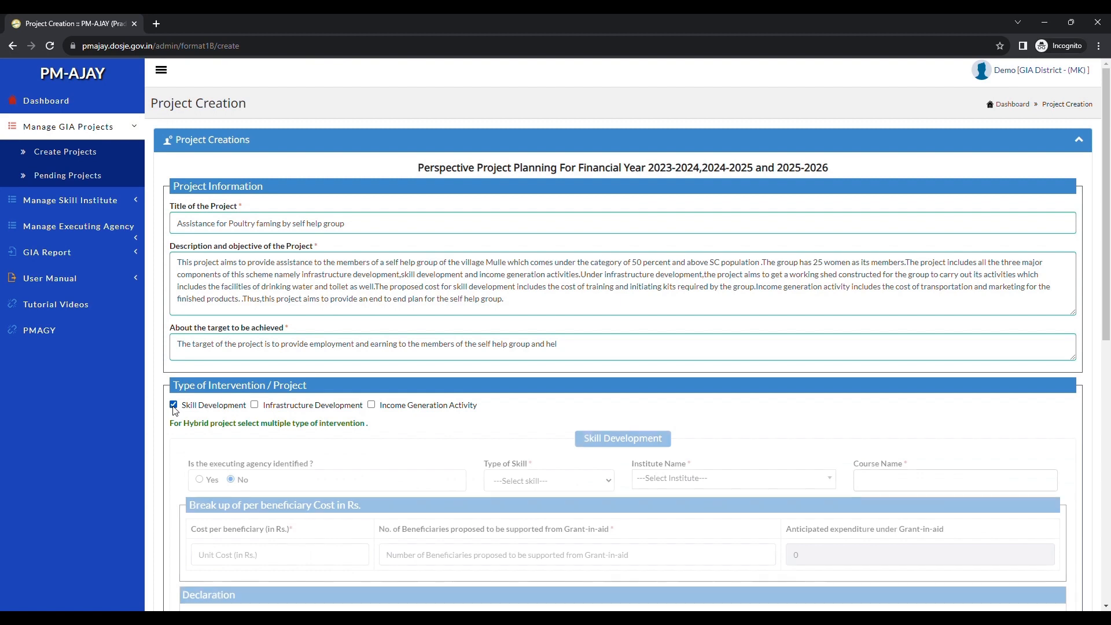
click(254, 405)
click(381, 408)
Step: Mark the executing agency as identified and select KKY agency as the executing agency
scroll(632, 310, down, 2)
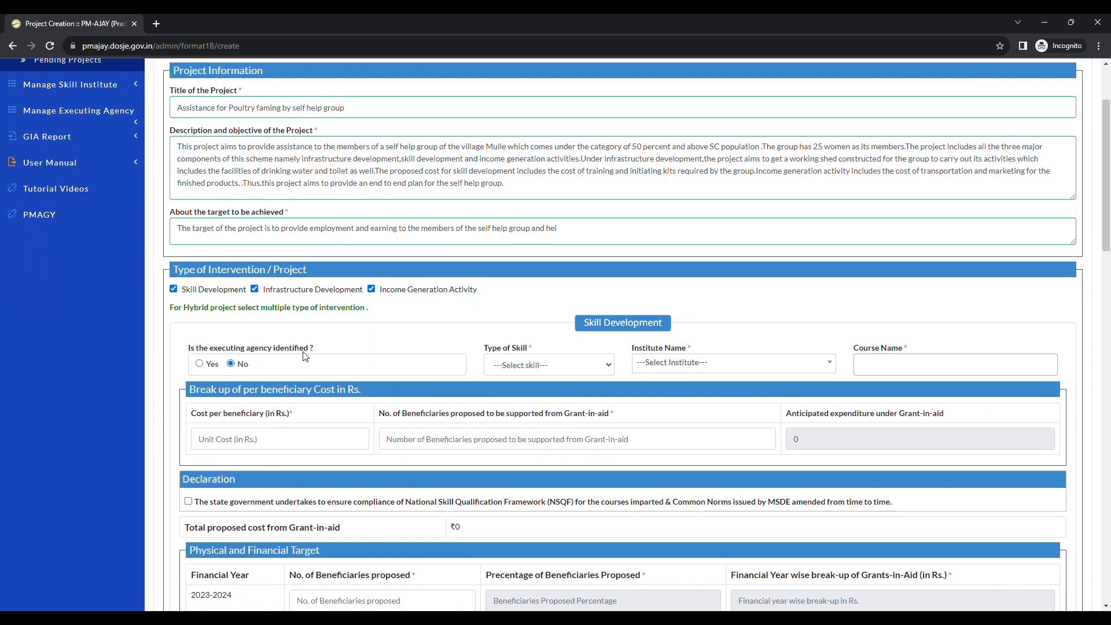
click(199, 365)
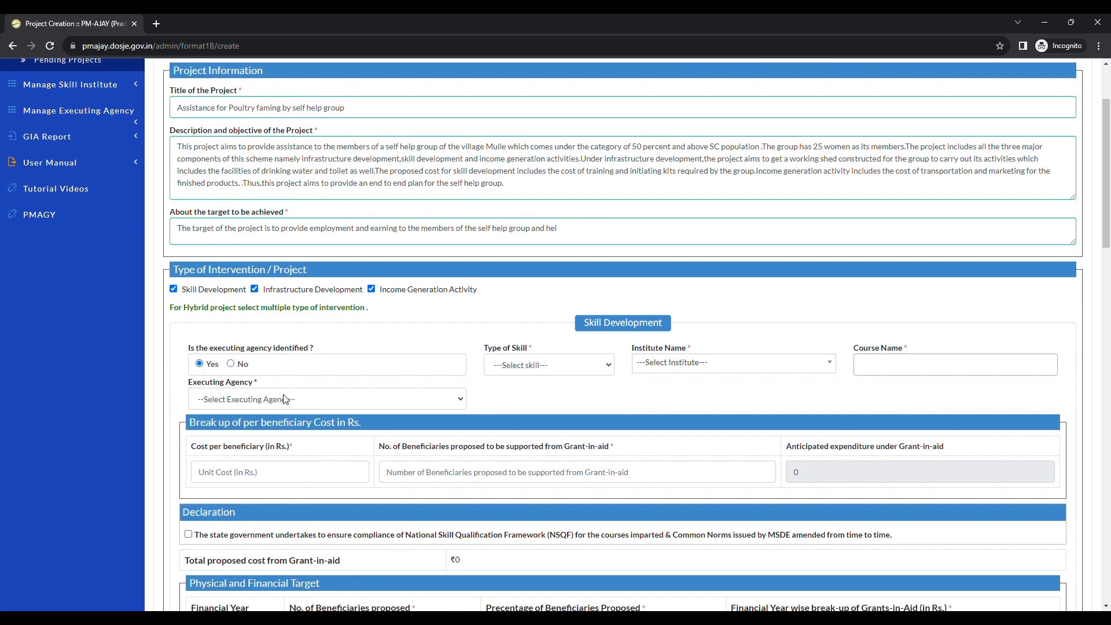
drag(179, 379, 241, 379)
click(241, 380)
click(249, 429)
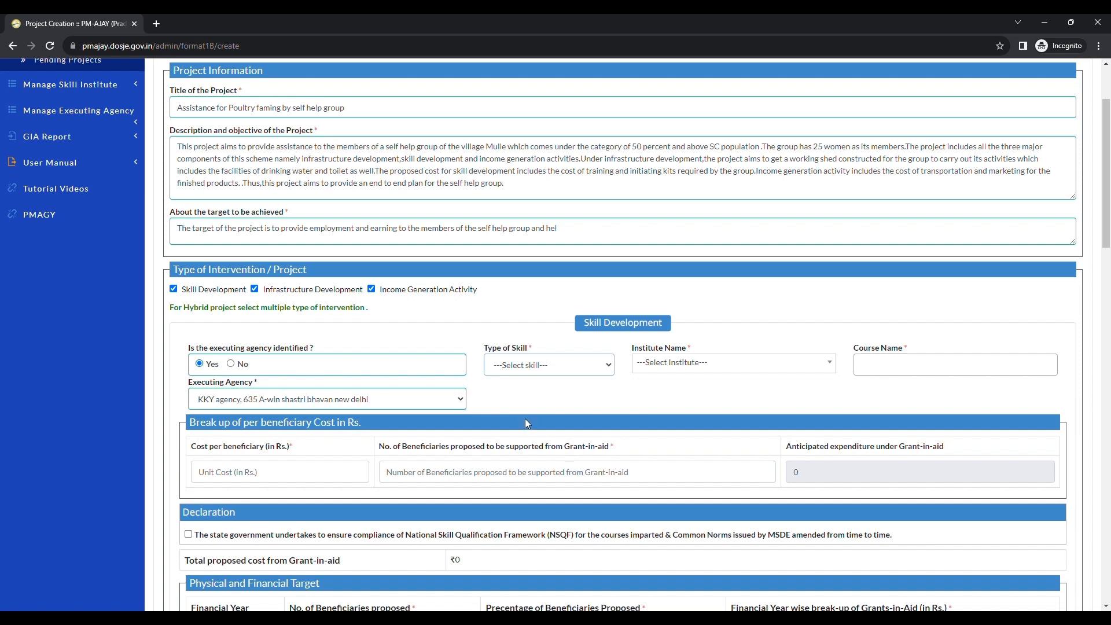
Step: Set the skill type to Entrepreneurship Development and choose ABC Training centre as the institute
click(540, 405)
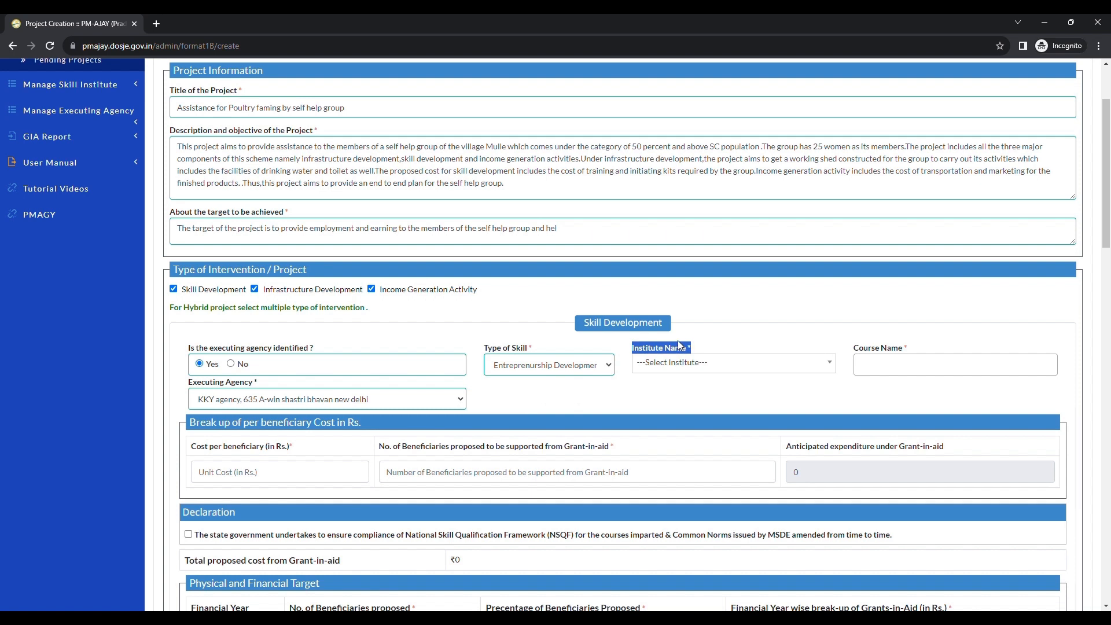
click(680, 365)
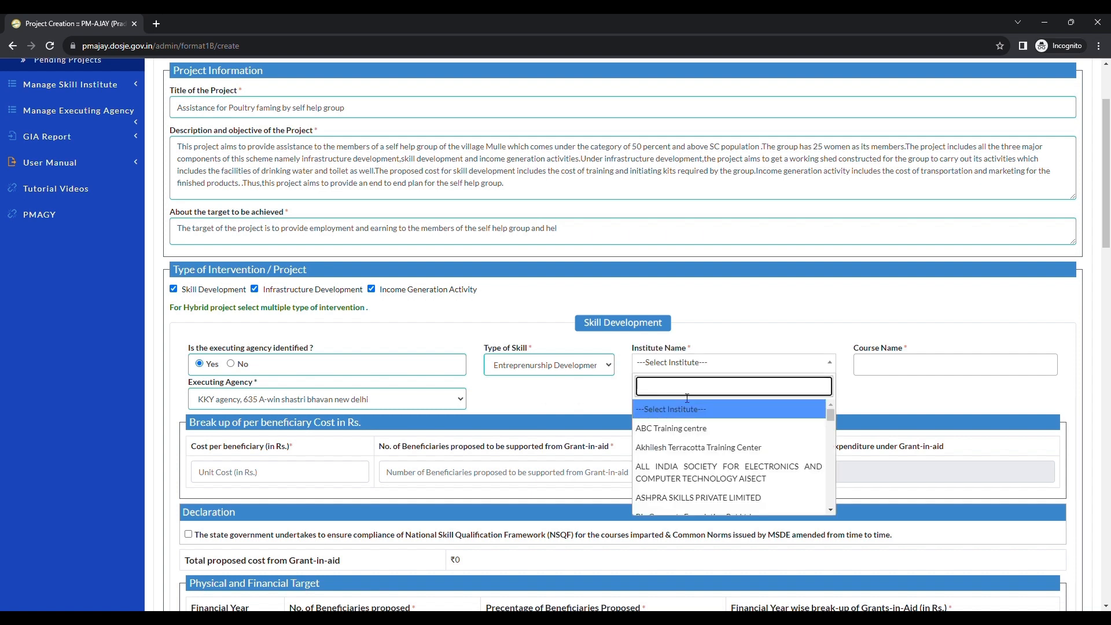
click(678, 429)
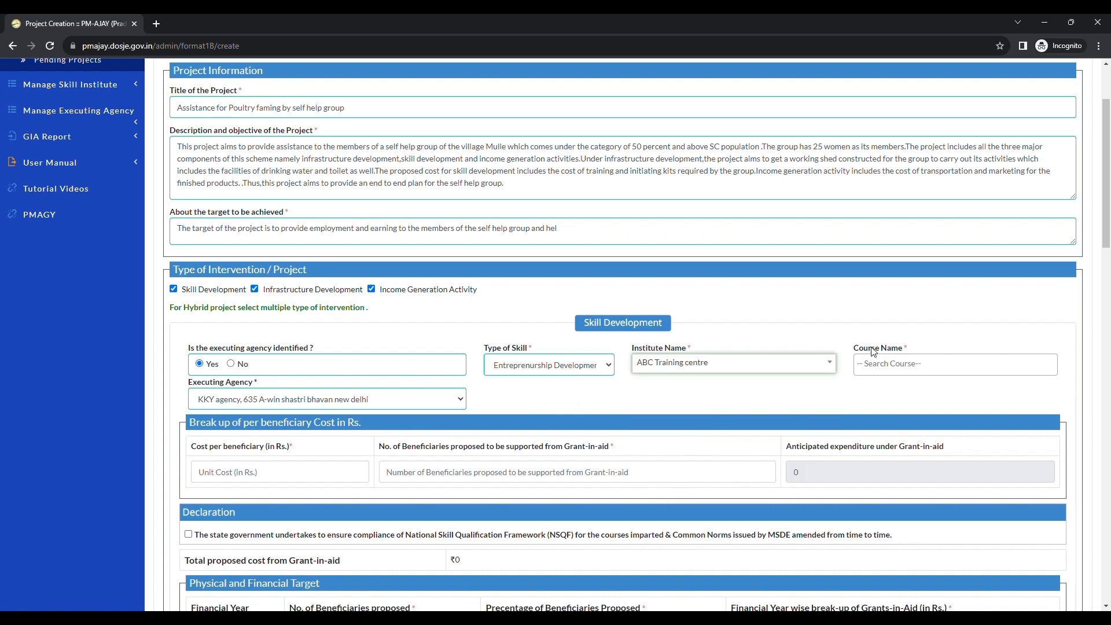
Step: Select the courses Airline High Lift Truck Operator(AAS/Q0102) and Airline Reservation Agent(AAS/Q0302)
click(880, 364)
click(893, 388)
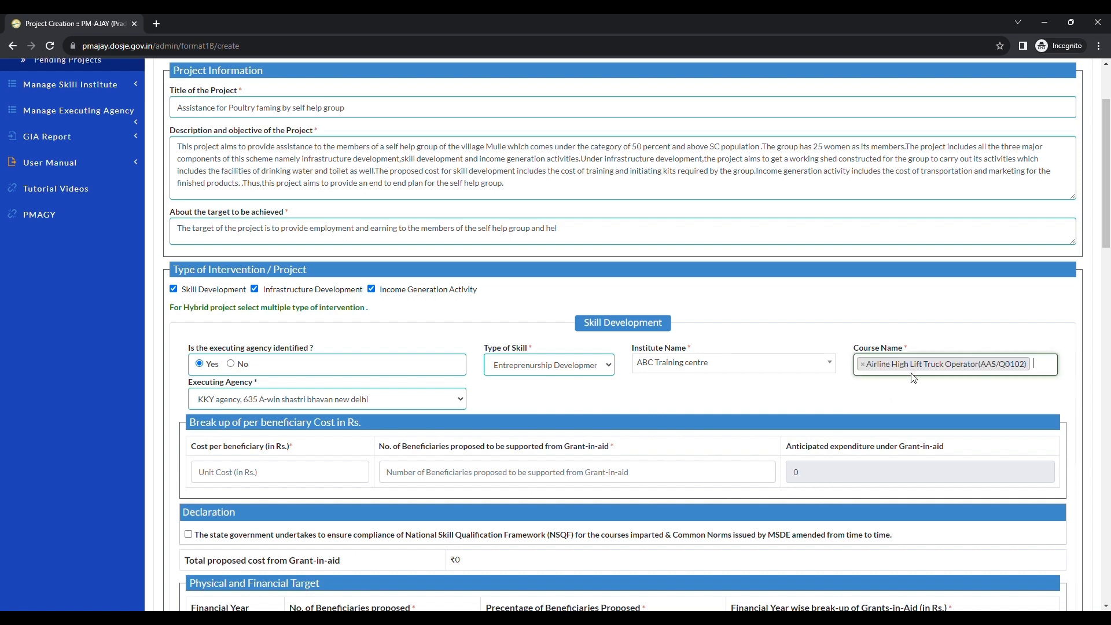
click(1053, 365)
click(956, 405)
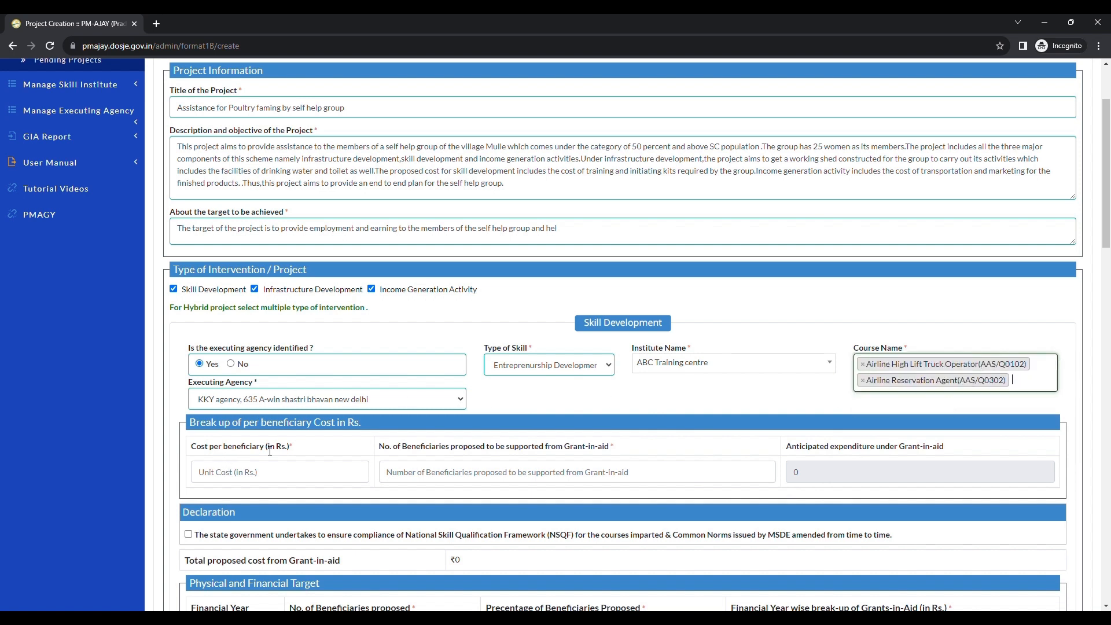
Step: Enter a cost per beneficiary of 10000 rupees and 25 beneficiaries to be supported from grant-in-aid
scroll(248, 457, down, 1)
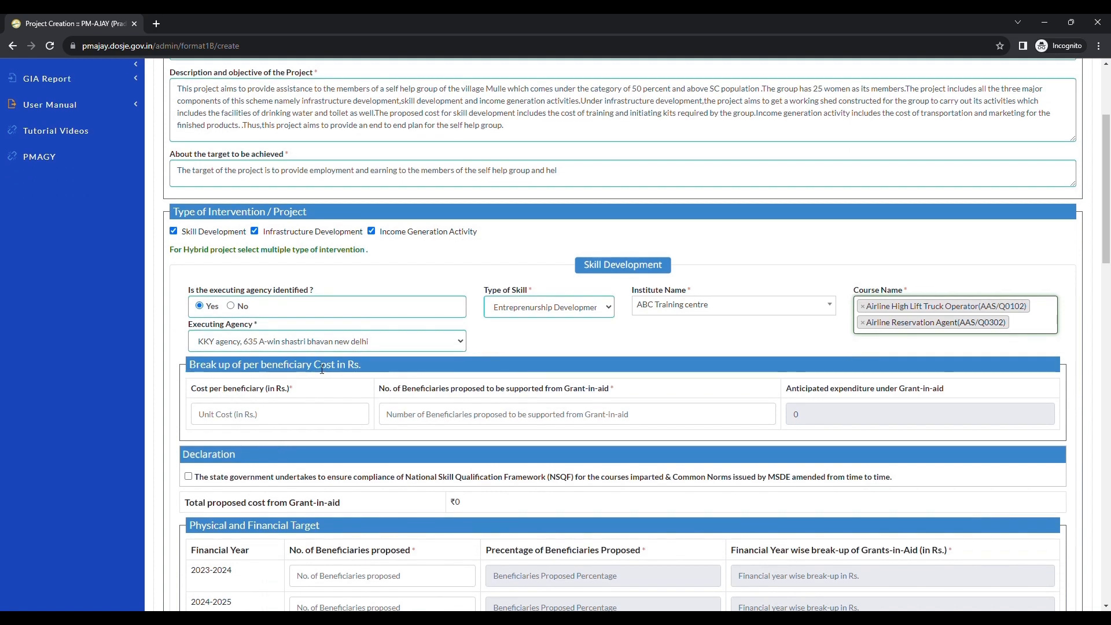
drag(191, 390, 256, 390)
click(256, 390)
click(224, 420)
text(1)
key(BackSpace)
text(10000)
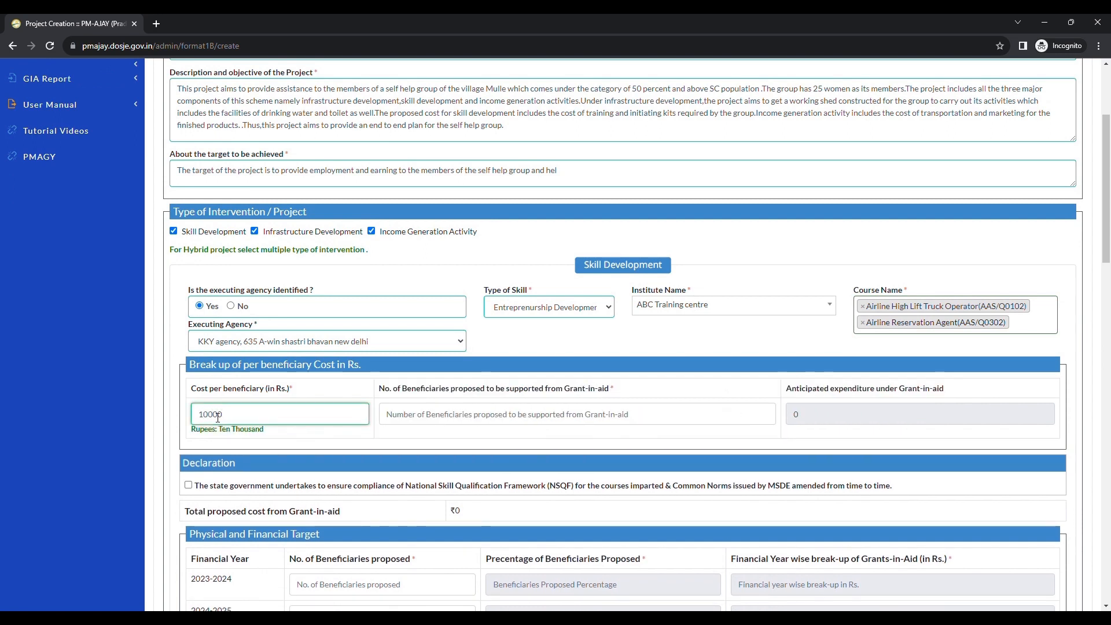
drag(536, 394, 603, 395)
click(589, 398)
click(479, 421)
text(25)
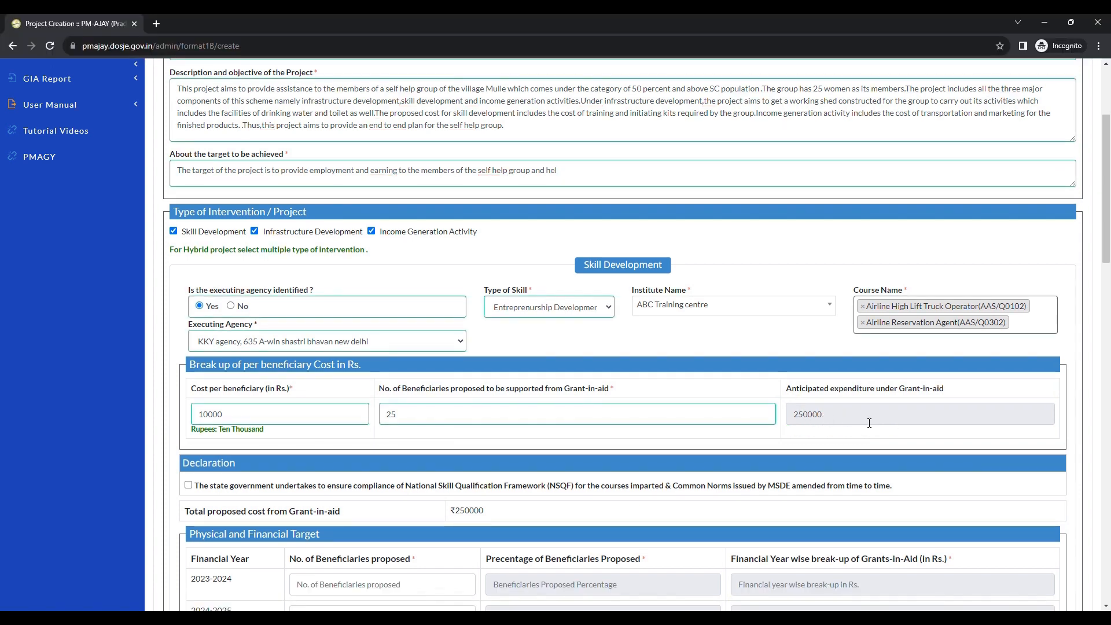
Step: Accept the state government's NSQF compliance declaration for skill development
scroll(403, 371, down, 2)
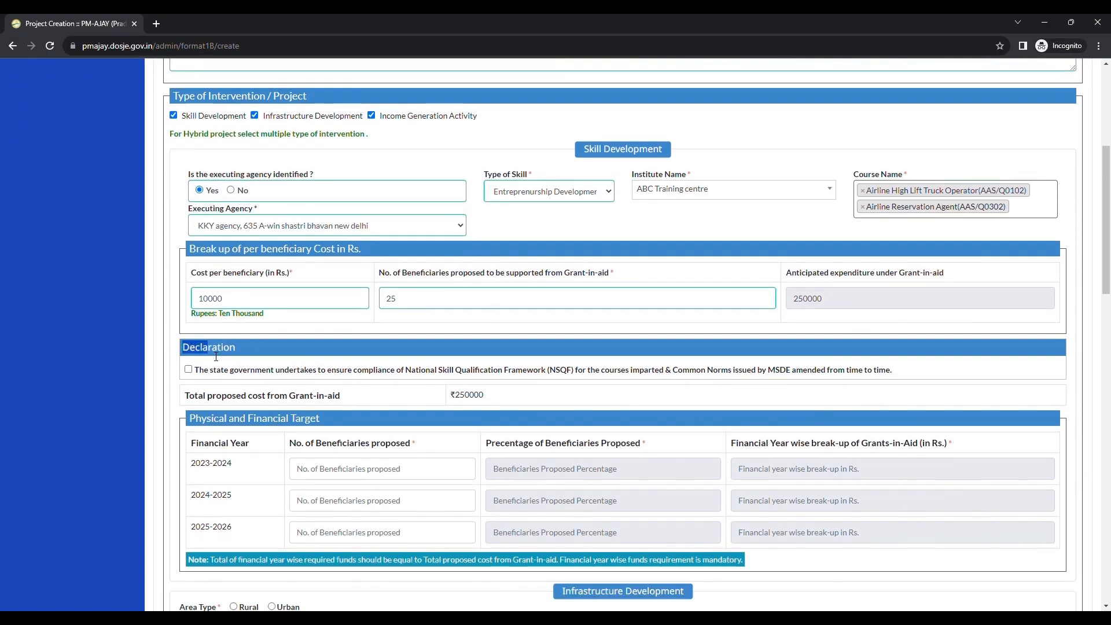
click(189, 369)
scroll(188, 373, down, 2)
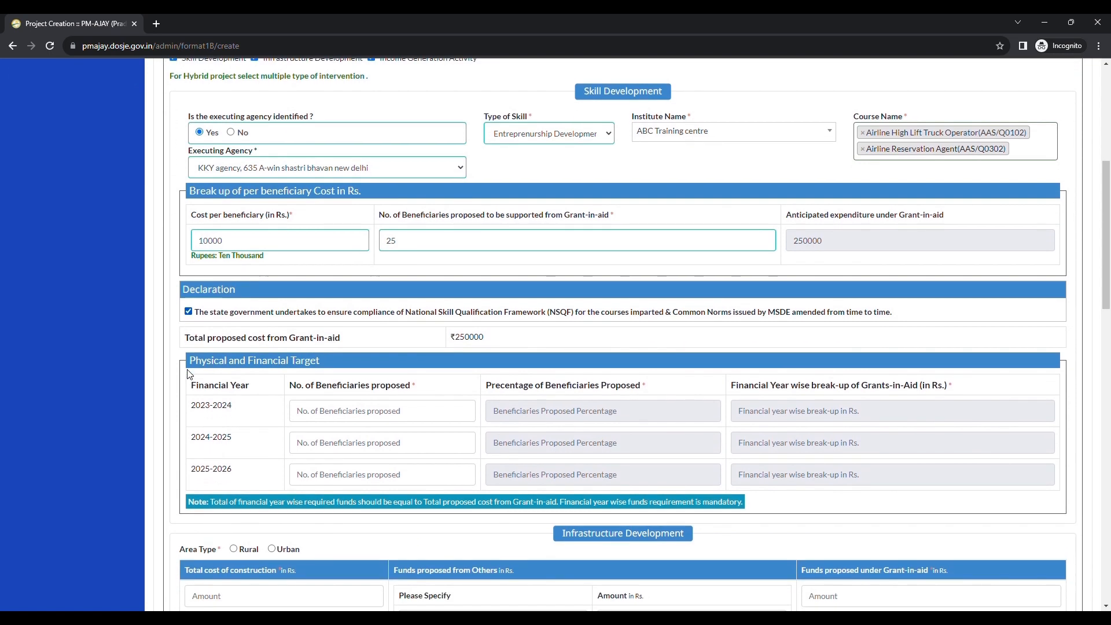
drag(206, 310, 307, 307)
click(267, 327)
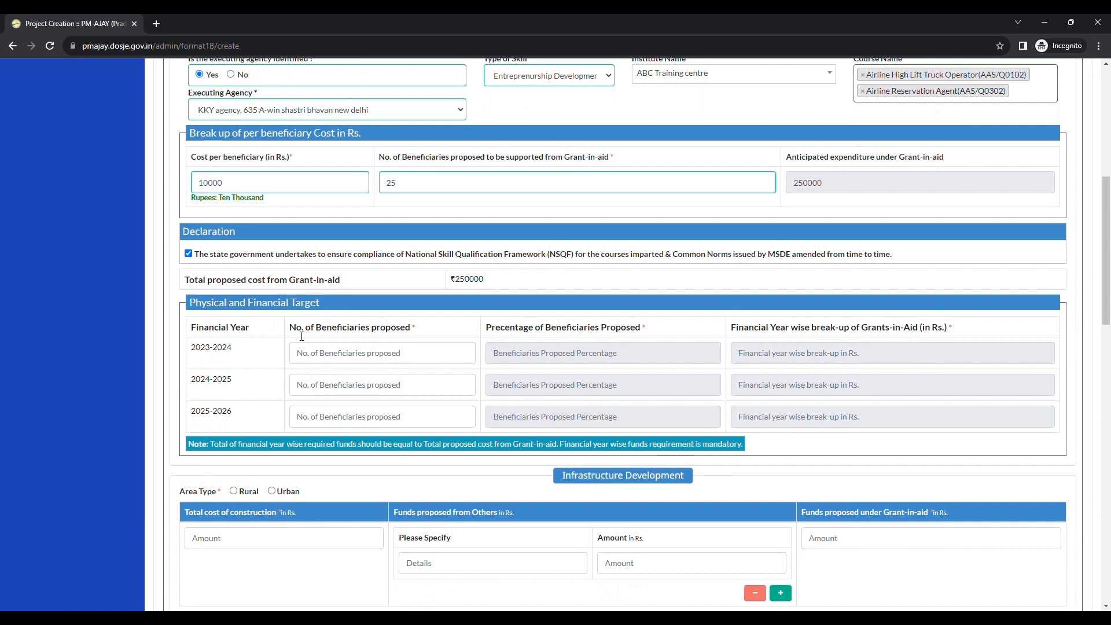
Step: Enter 10, 10 and 5 proposed beneficiaries for financial years 2023-2024, 2024-2025 and 2025-2026
click(328, 353)
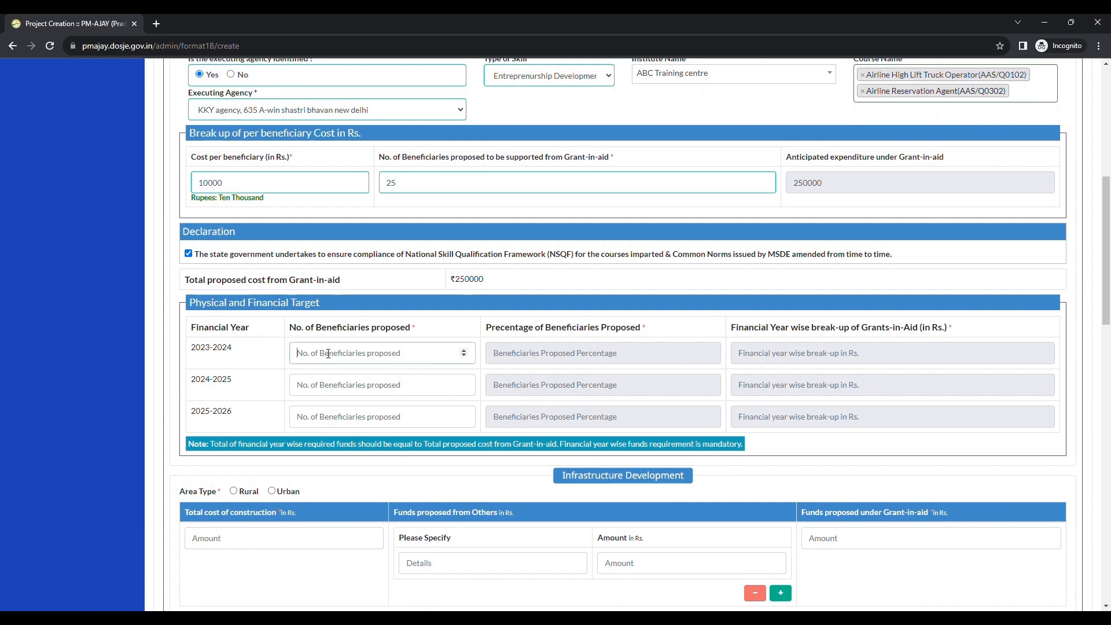
text(10)
click(539, 354)
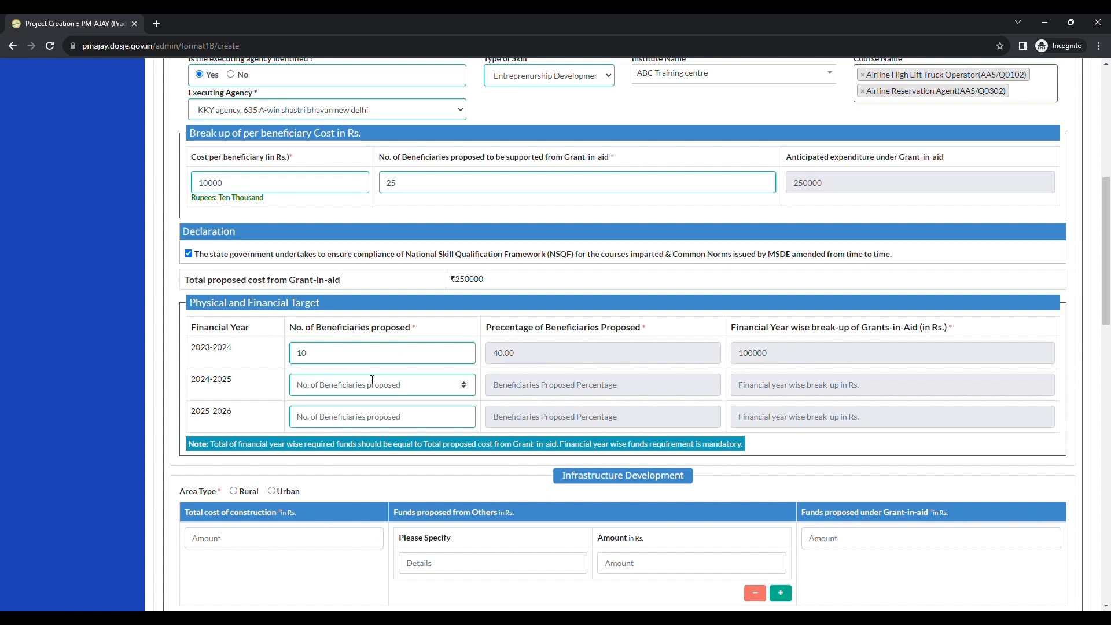
click(317, 387)
text(10)
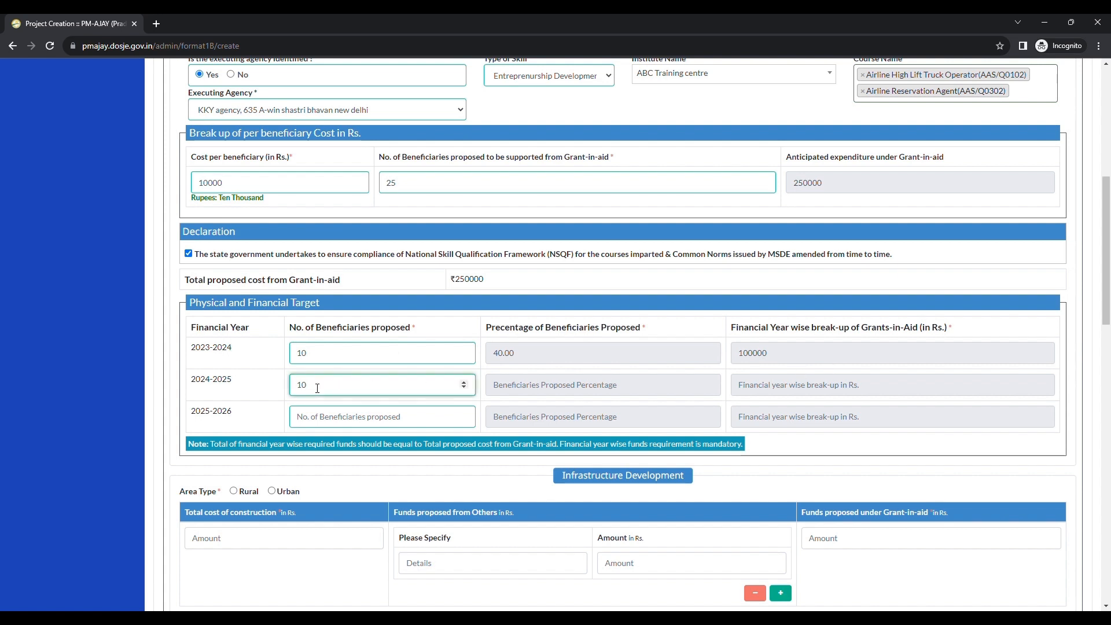
click(483, 390)
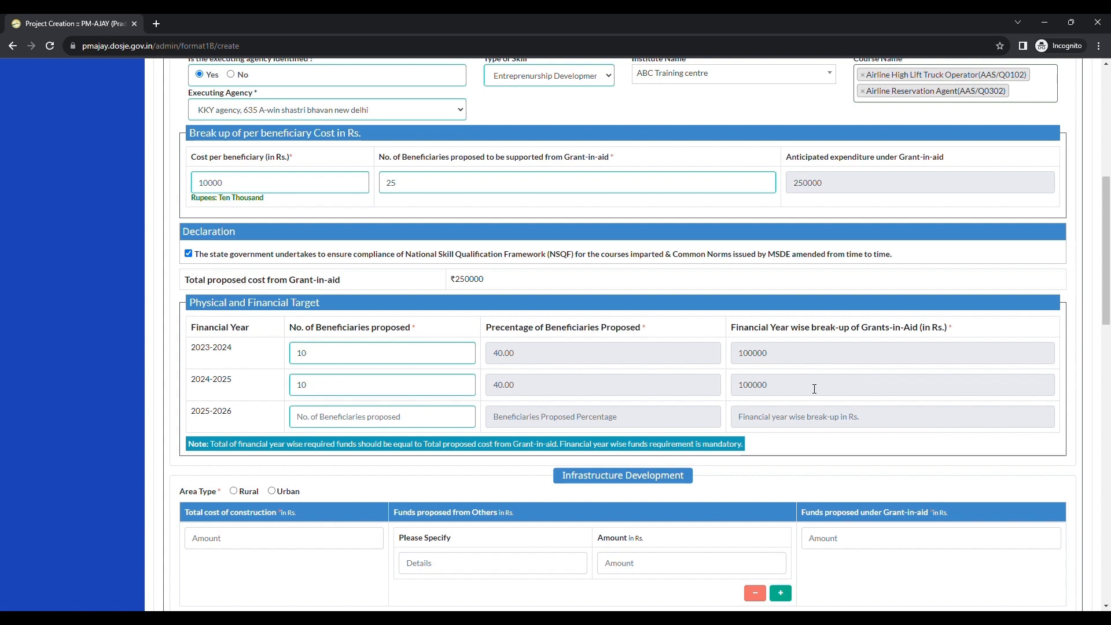
click(349, 425)
text(5)
click(525, 425)
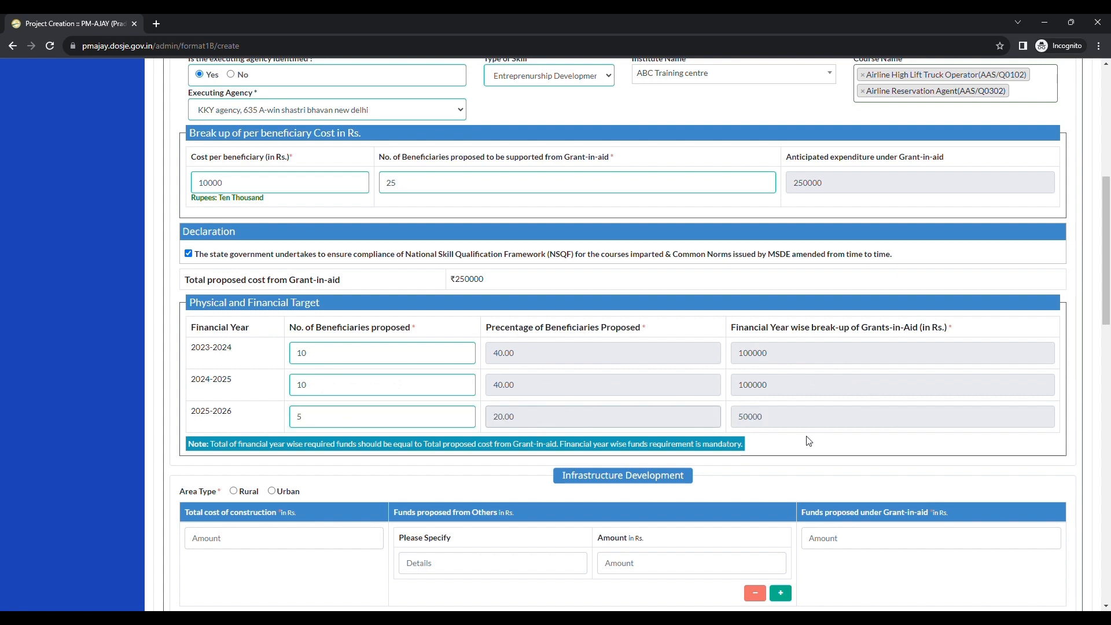
Step: Set the infrastructure area type to Rural and select villages AFJALPUR - Afjalpur (150424) and AGAPUR - Agapur (150585)
scroll(808, 442, down, 3)
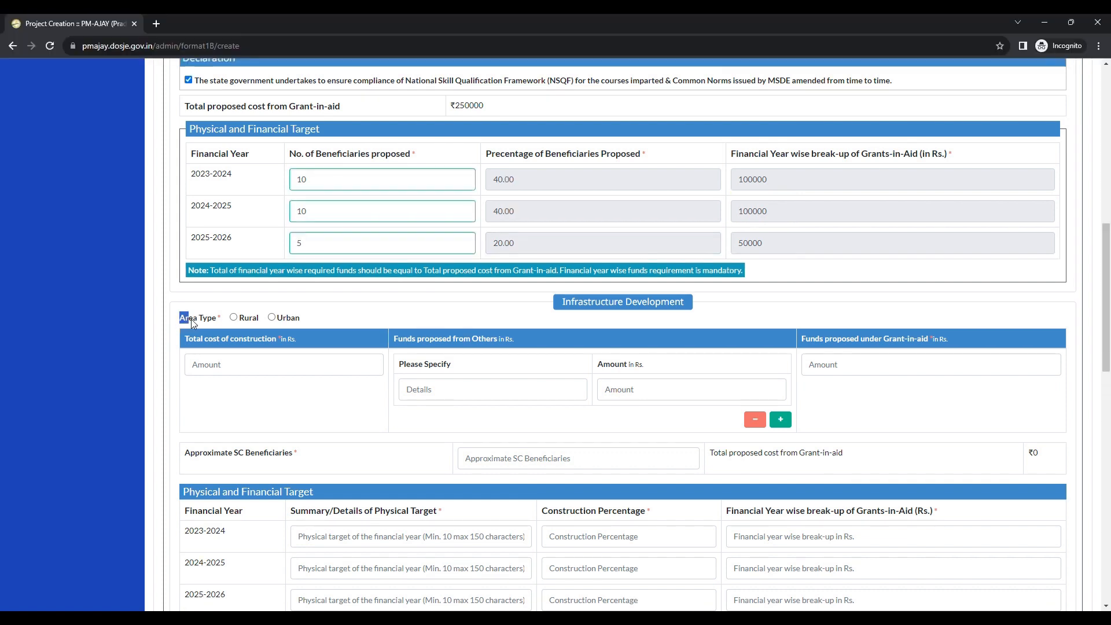
click(234, 318)
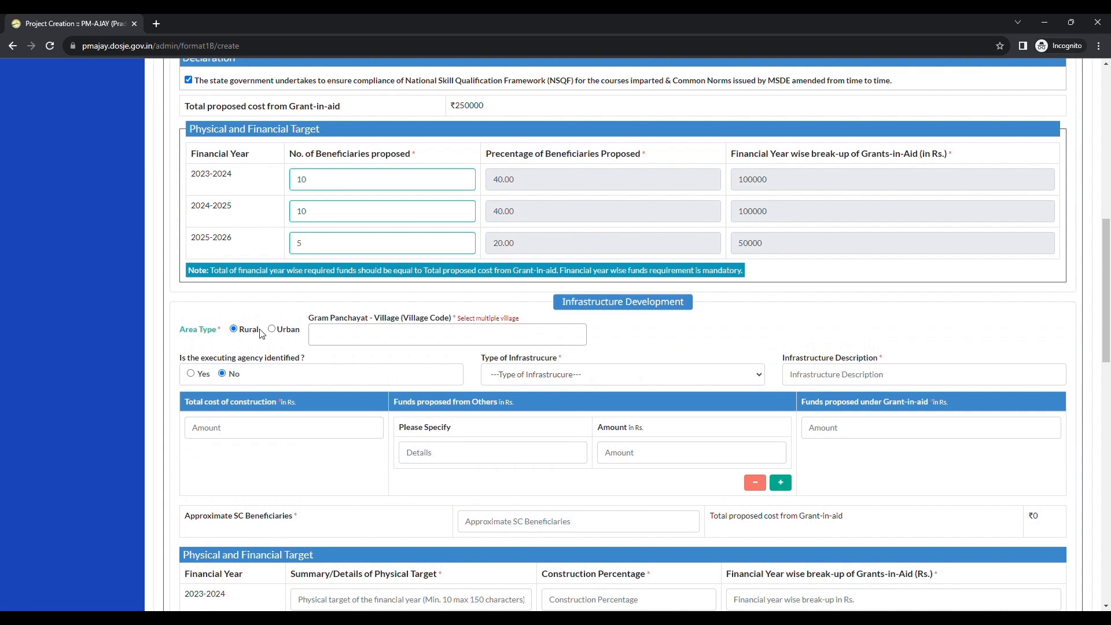
click(347, 338)
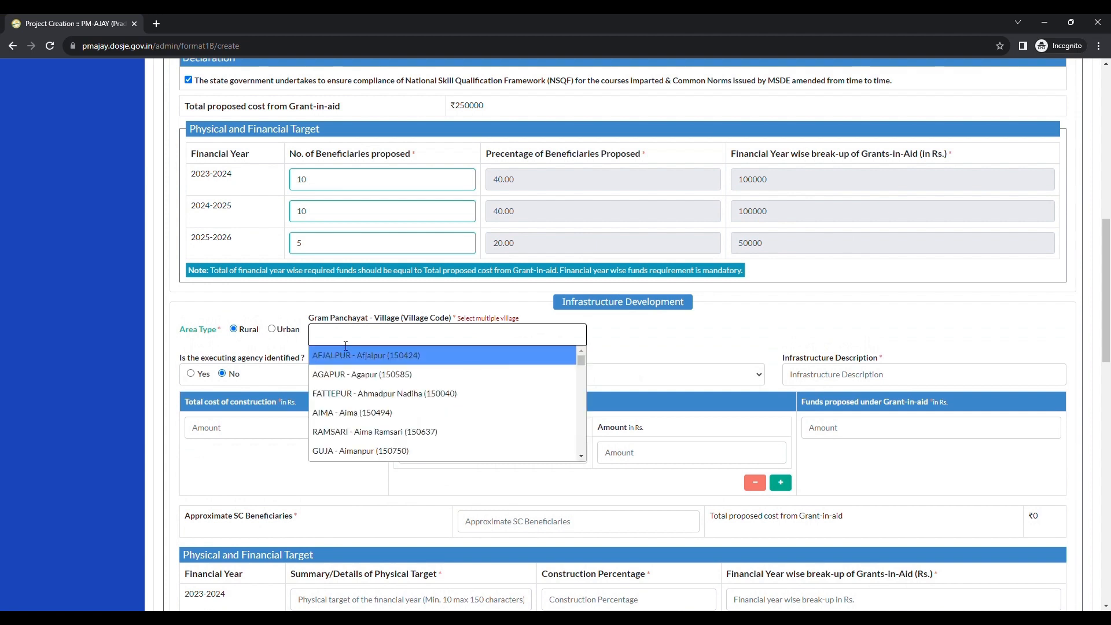
click(344, 355)
click(449, 342)
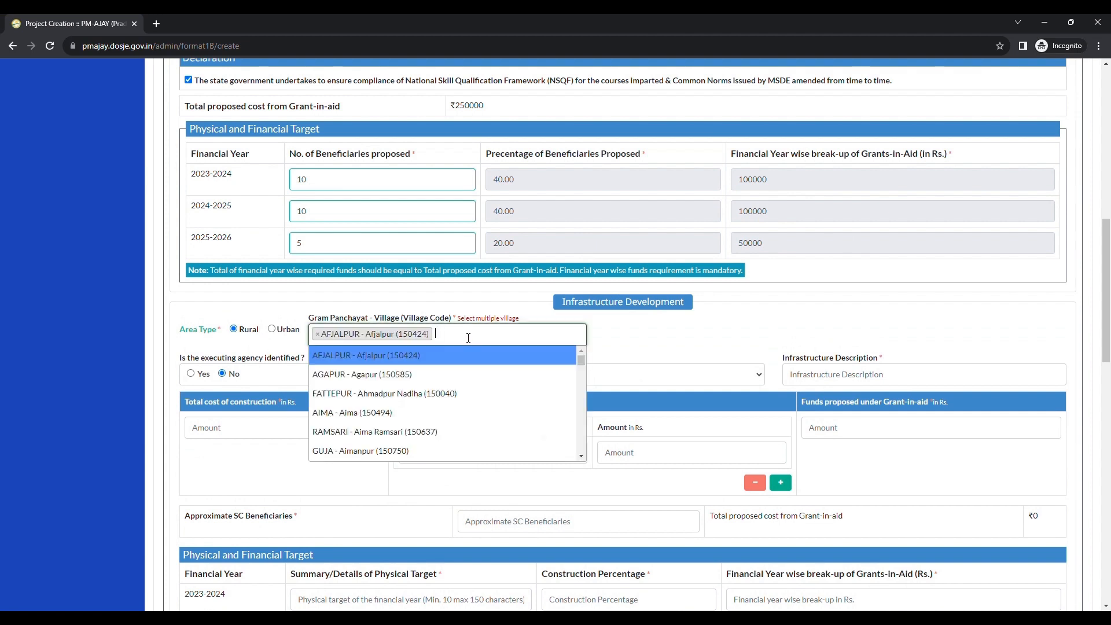
click(402, 372)
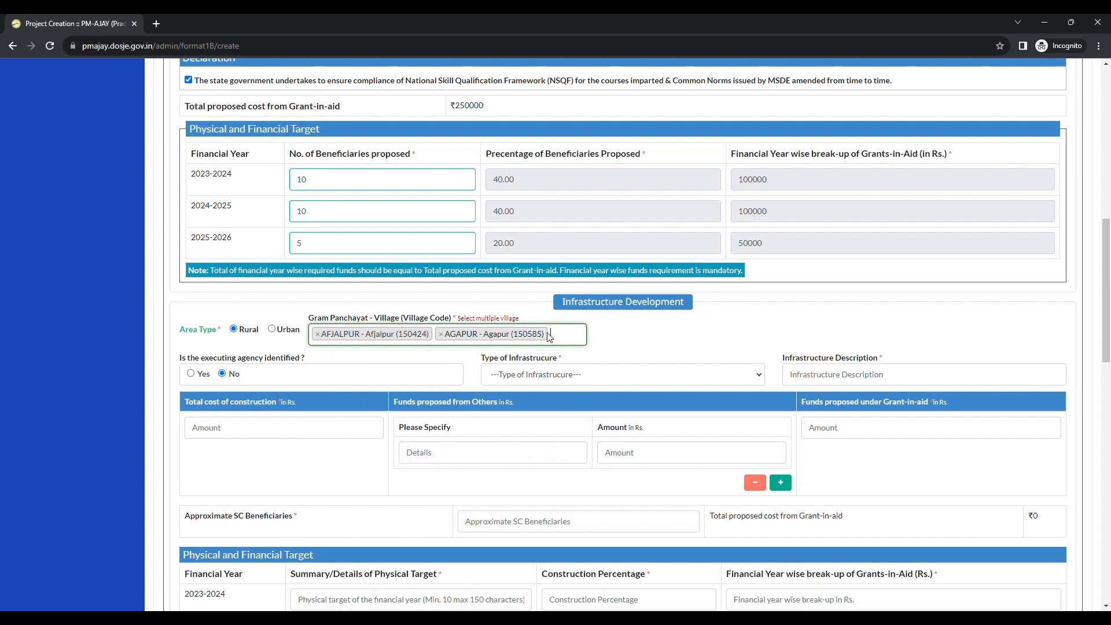
Step: Mark the infrastructure executing agency as identified and select KKY agency
drag(190, 355, 280, 360)
click(280, 359)
click(190, 374)
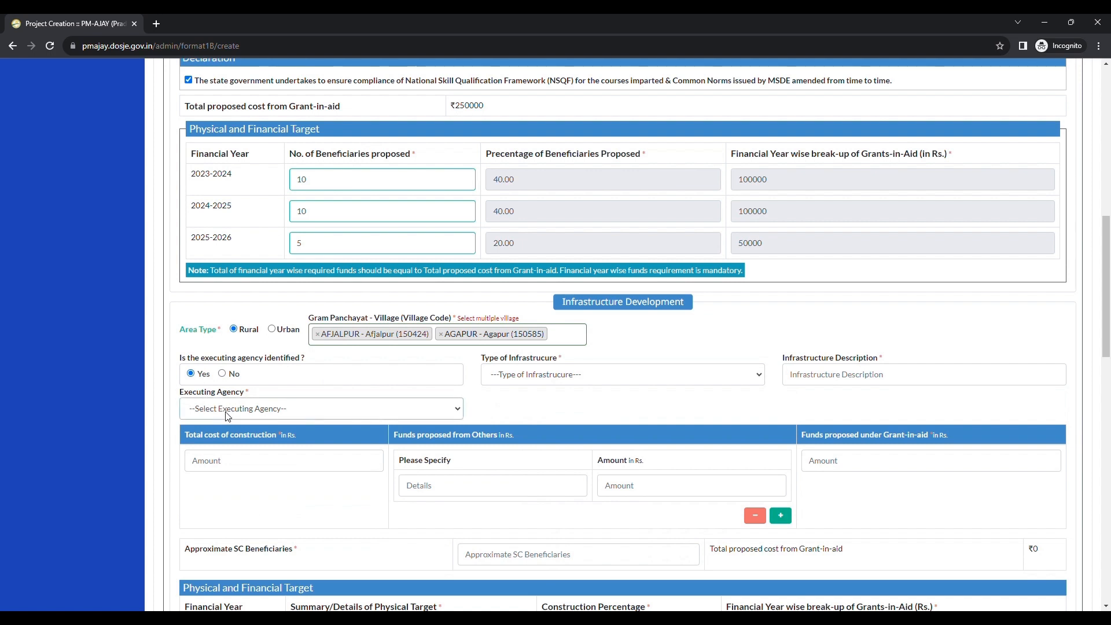
click(231, 432)
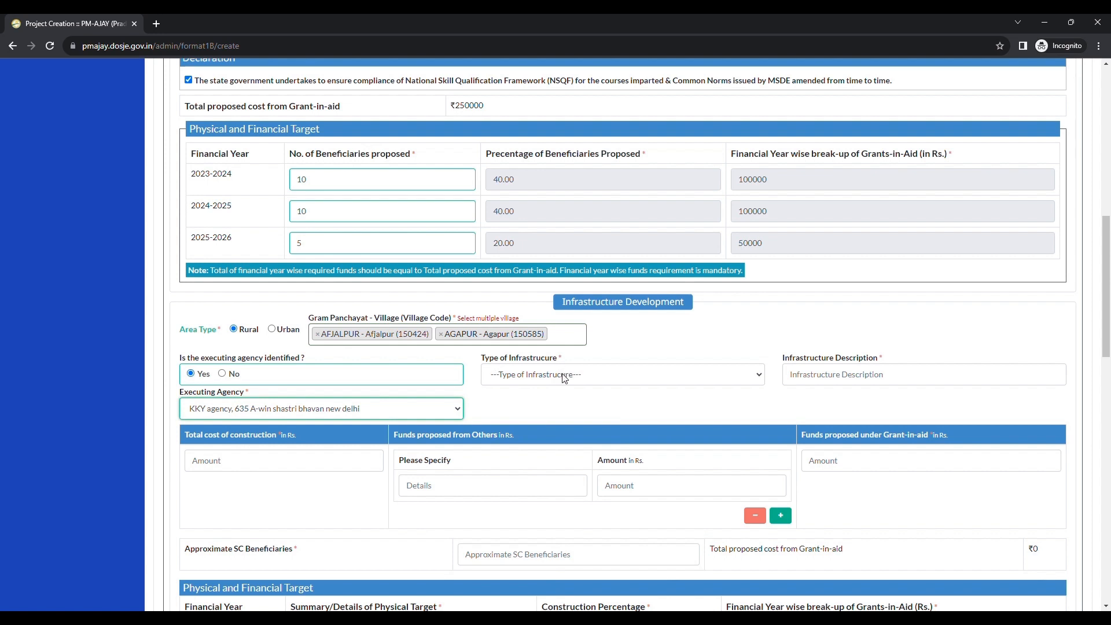
Step: Set the infrastructure type to Others and attempt to enter an infrastructure description by pasting text
click(521, 467)
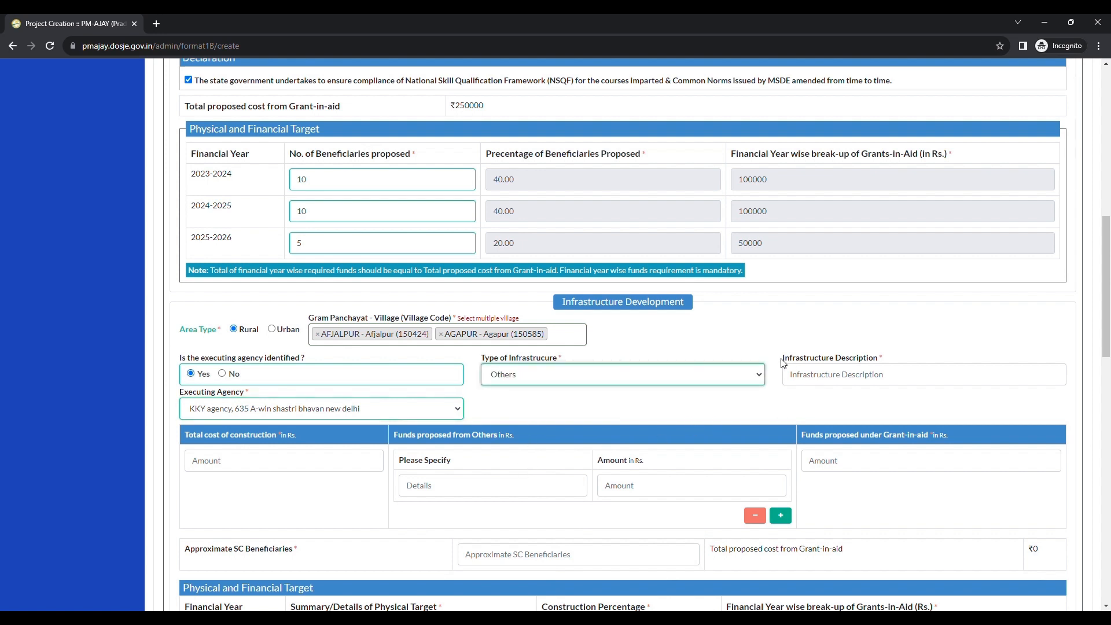
drag(784, 358, 869, 361)
click(843, 379)
text(Working)
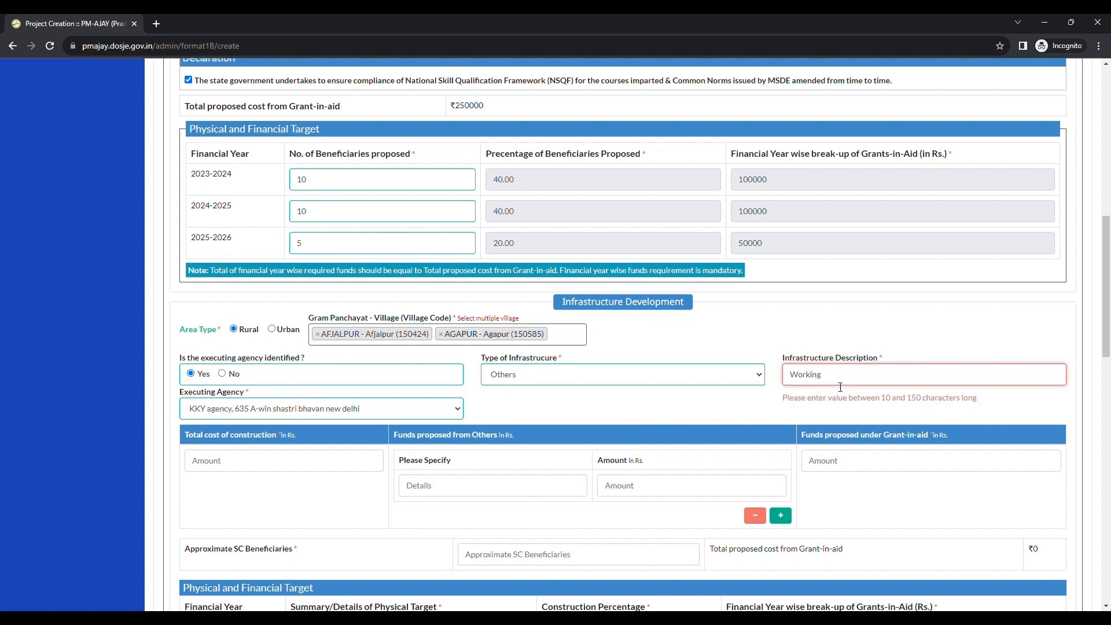
drag(837, 380, 875, 367)
key(ctrl+c)
double_click(823, 379)
key(ctrl+v)
Step: Enter a total construction cost of 400000 rupees
scroll(724, 393, down, 1)
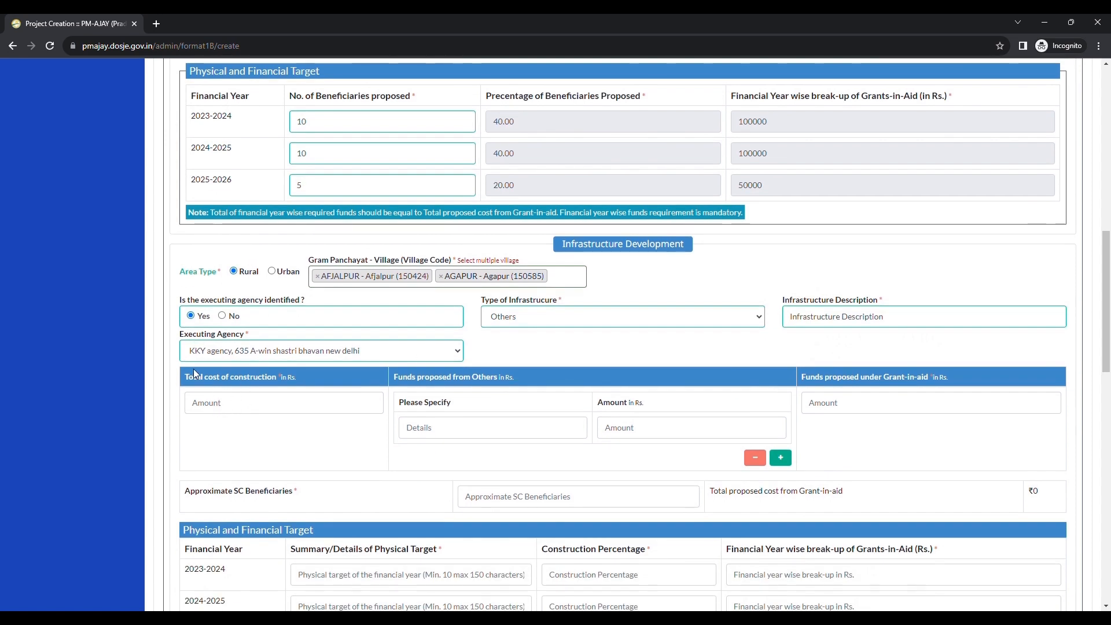
scroll(248, 385, down, 1)
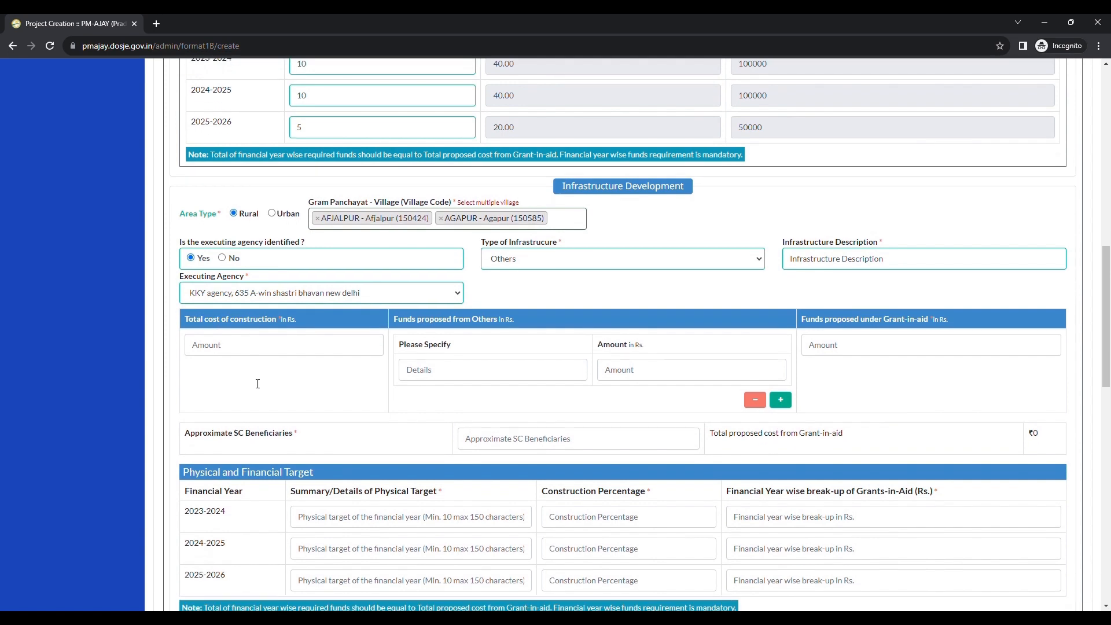
click(234, 353)
text(4)
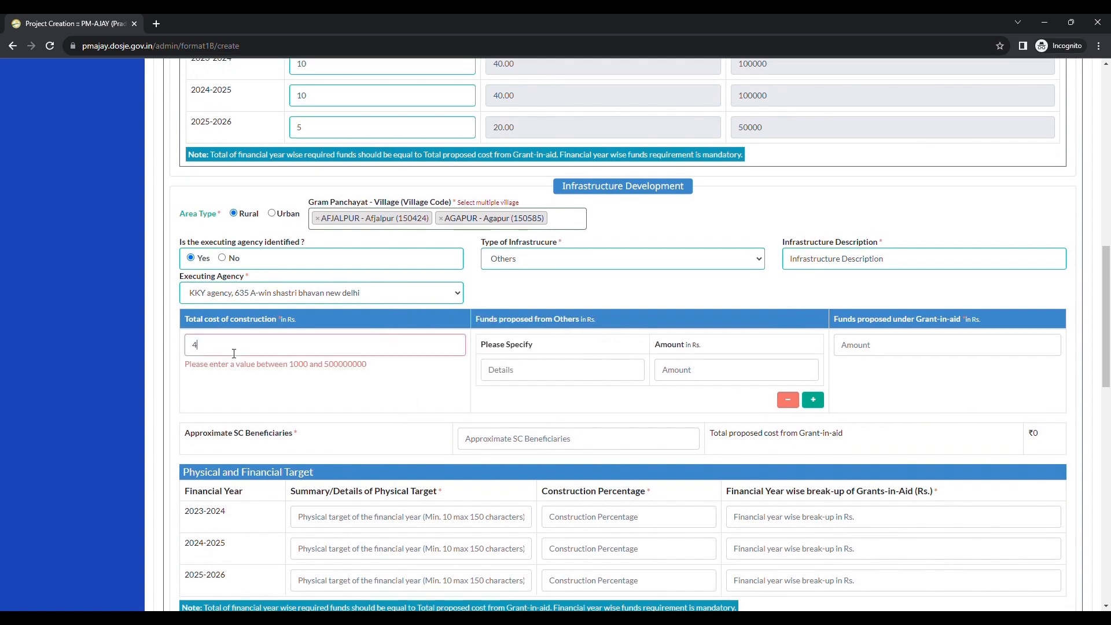
text(00000)
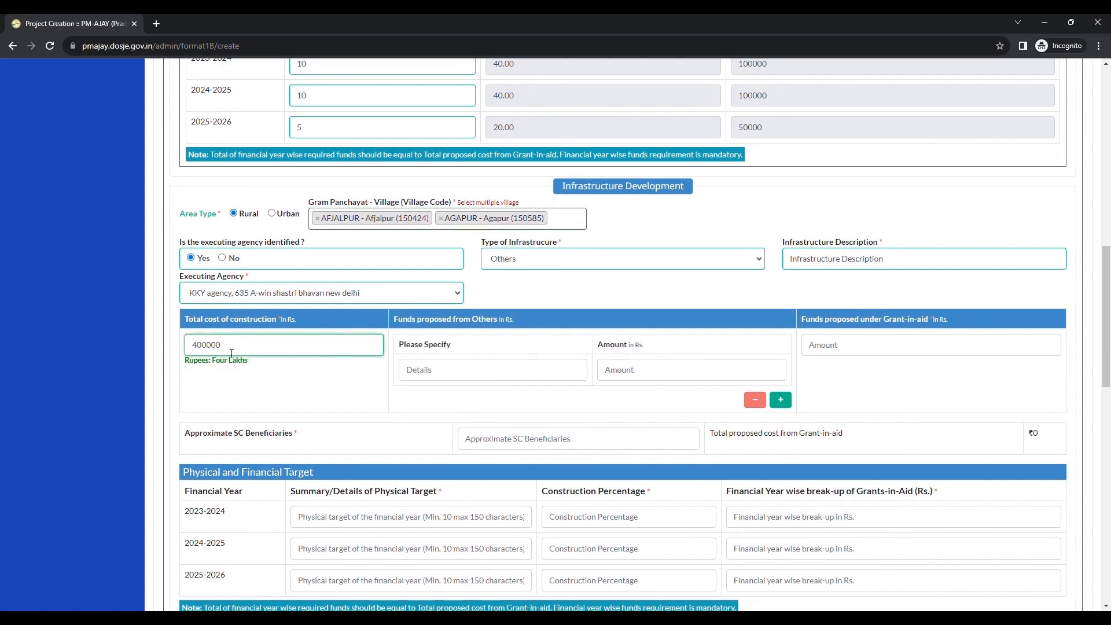
Step: Specify funds proposed from others as Other Funds with an amount of 0
drag(244, 388, 359, 370)
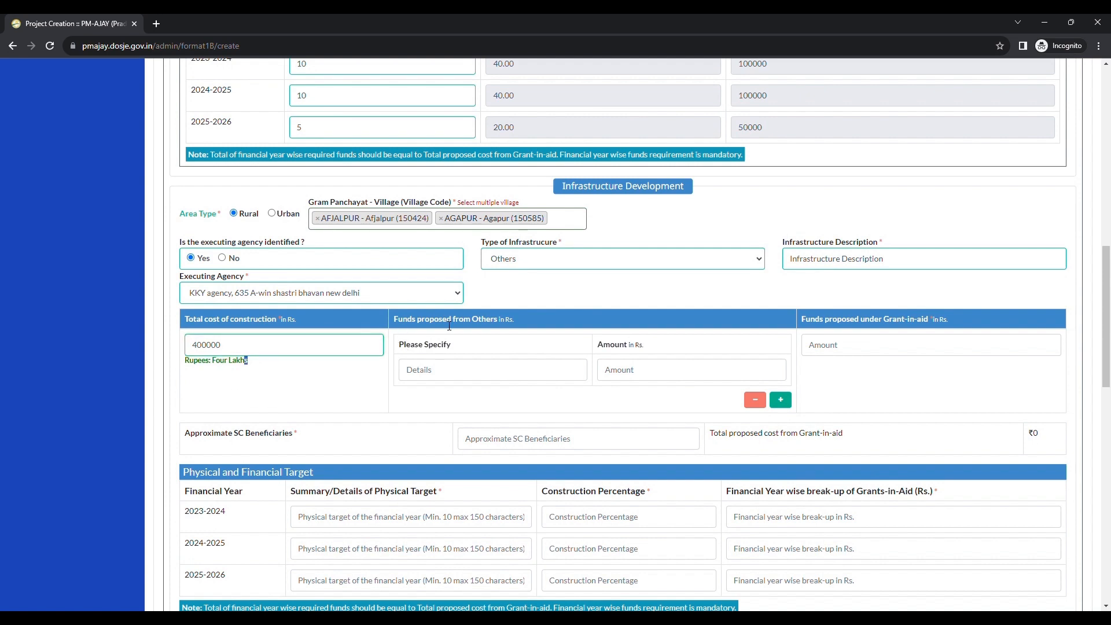
click(407, 344)
text(Othe)
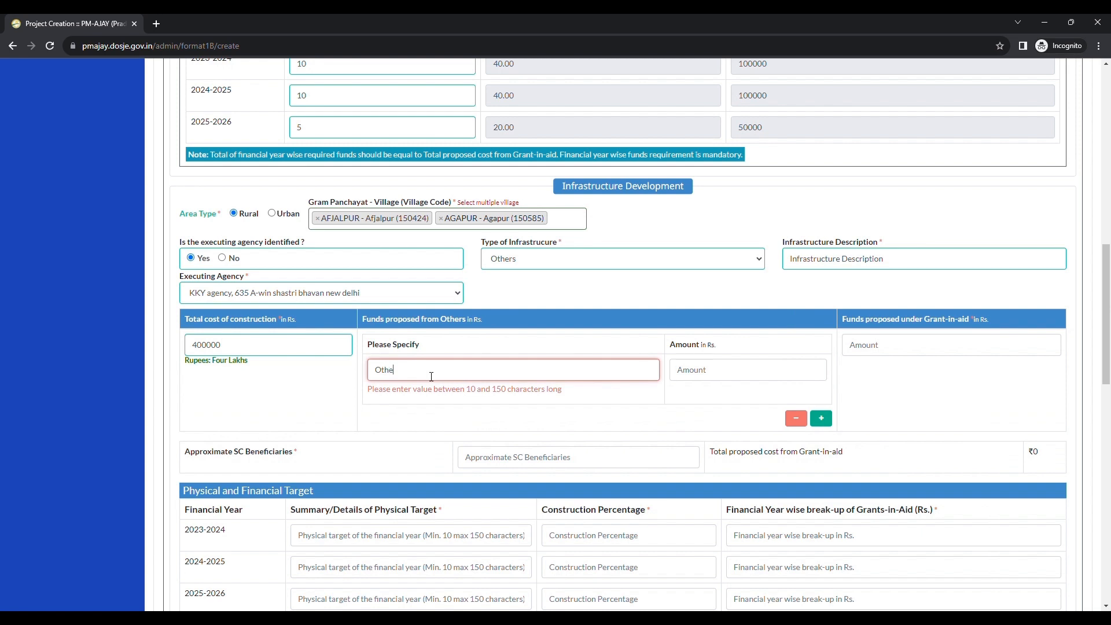
text(r Funds)
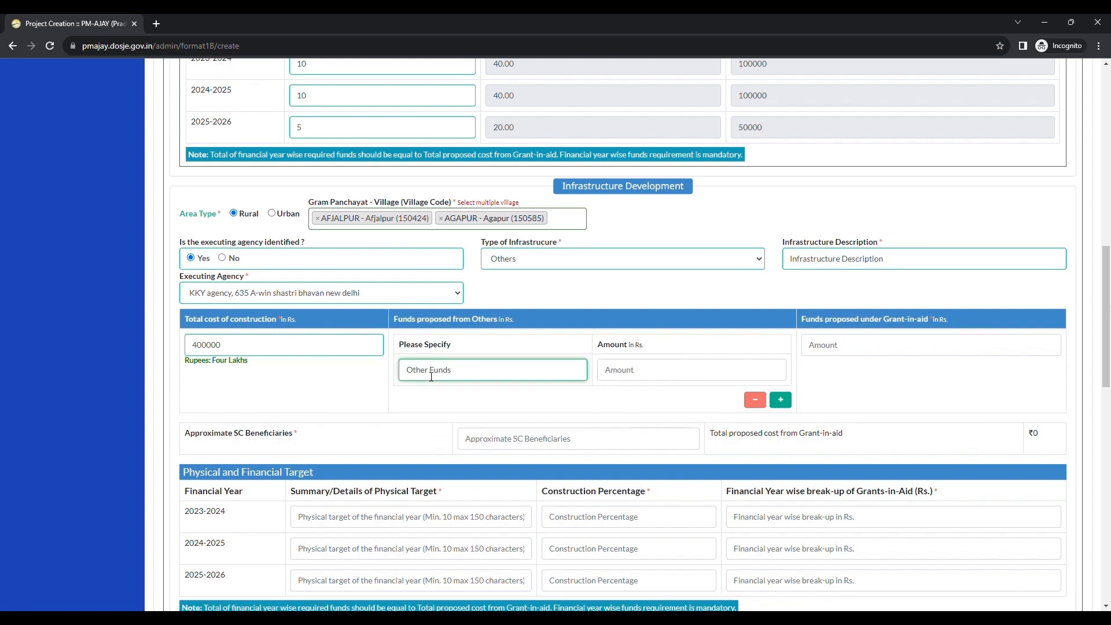
click(652, 375)
text(0)
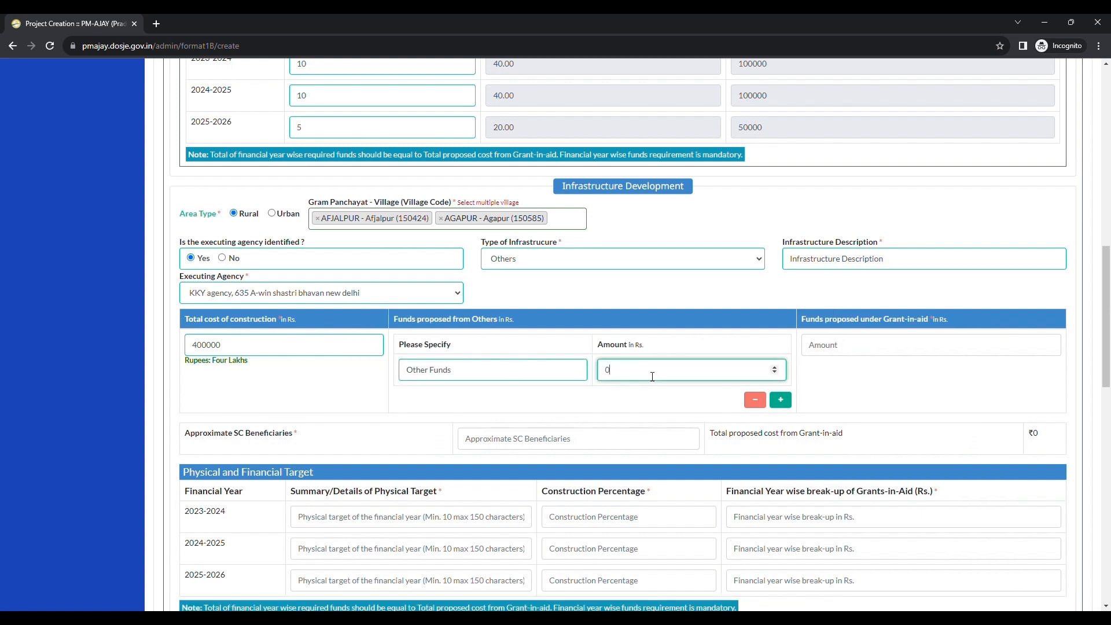
Step: Enter 400000 rupees as the funds proposed under grant-in-aid for infrastructure
click(877, 353)
text(4)
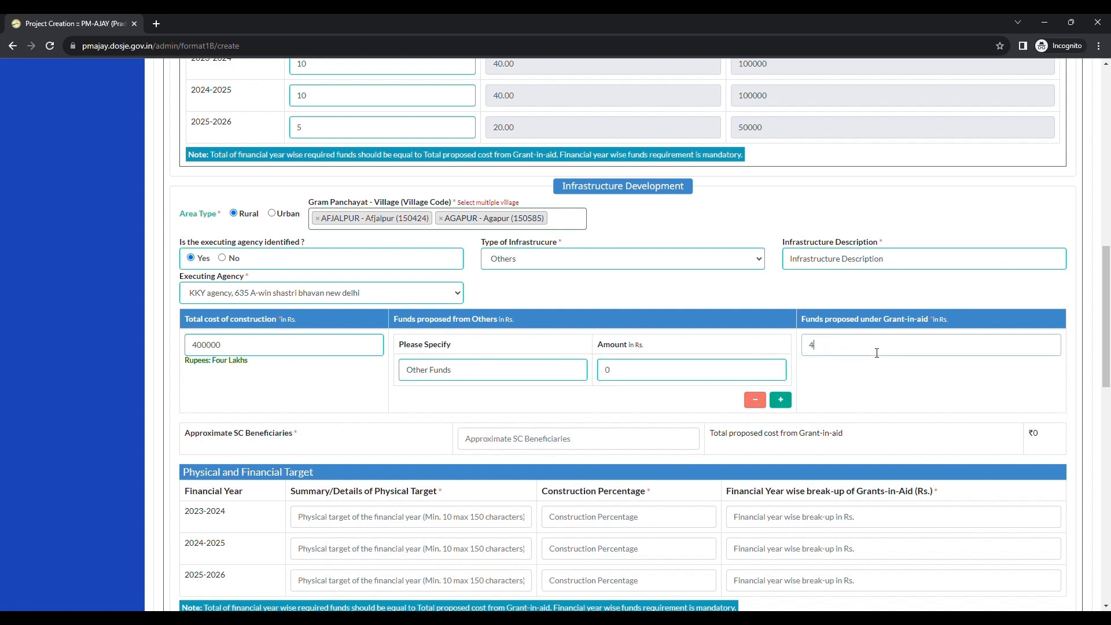
text(00000)
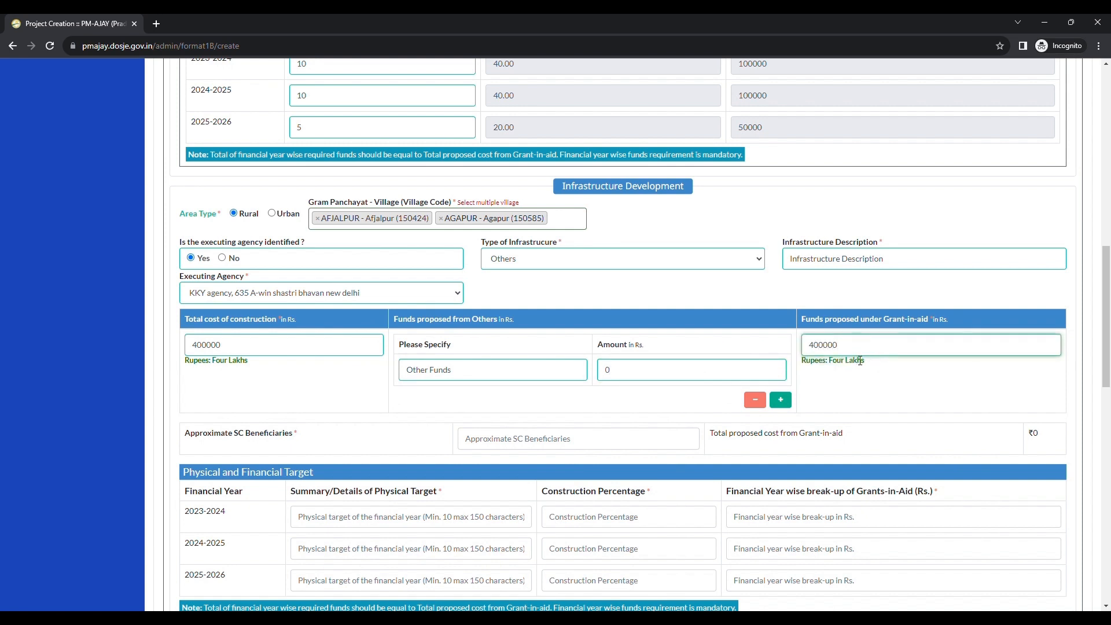
click(381, 408)
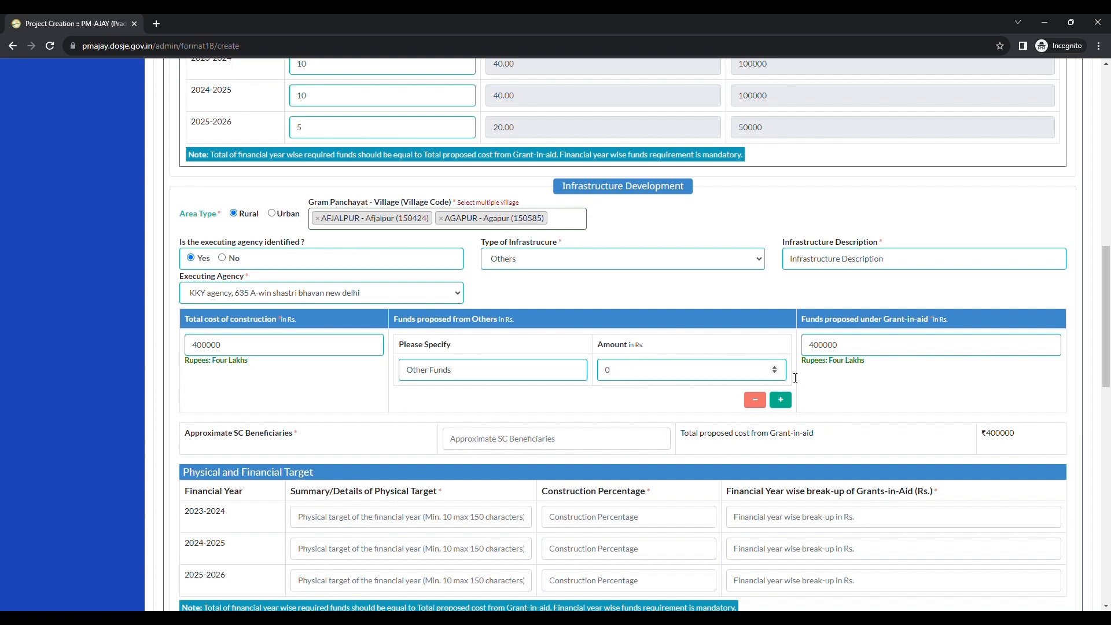
click(781, 400)
scroll(783, 415, down, 2)
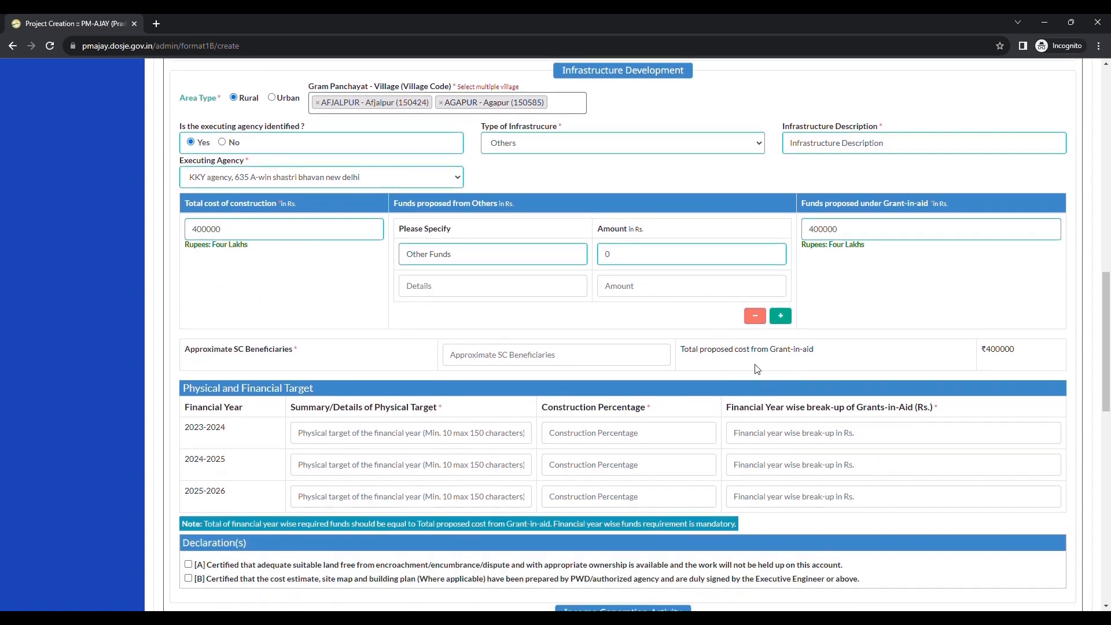
click(756, 317)
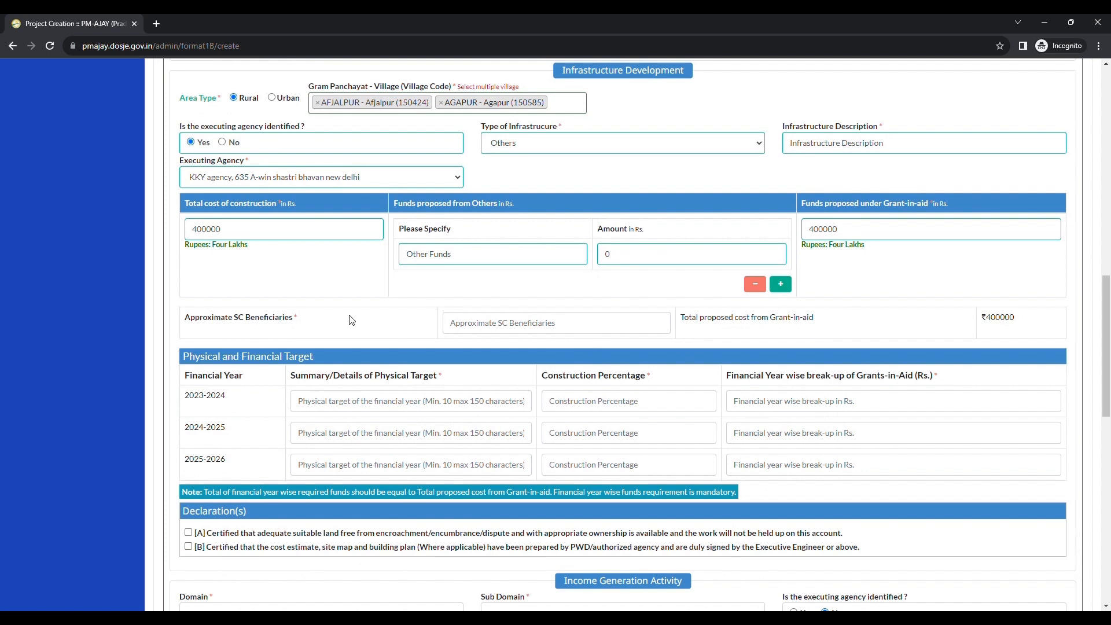
Step: Enter 25 as the approximate number of SC beneficiaries for the infrastructure component
drag(185, 318, 261, 316)
click(268, 323)
drag(185, 320, 276, 321)
click(296, 323)
click(491, 329)
text(25)
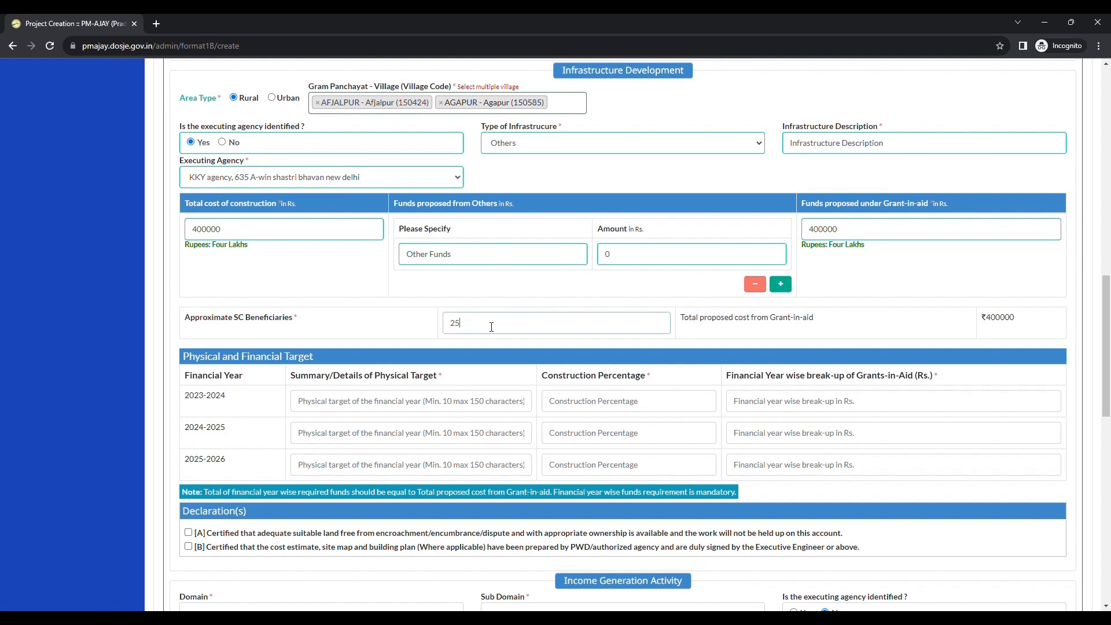
click(754, 326)
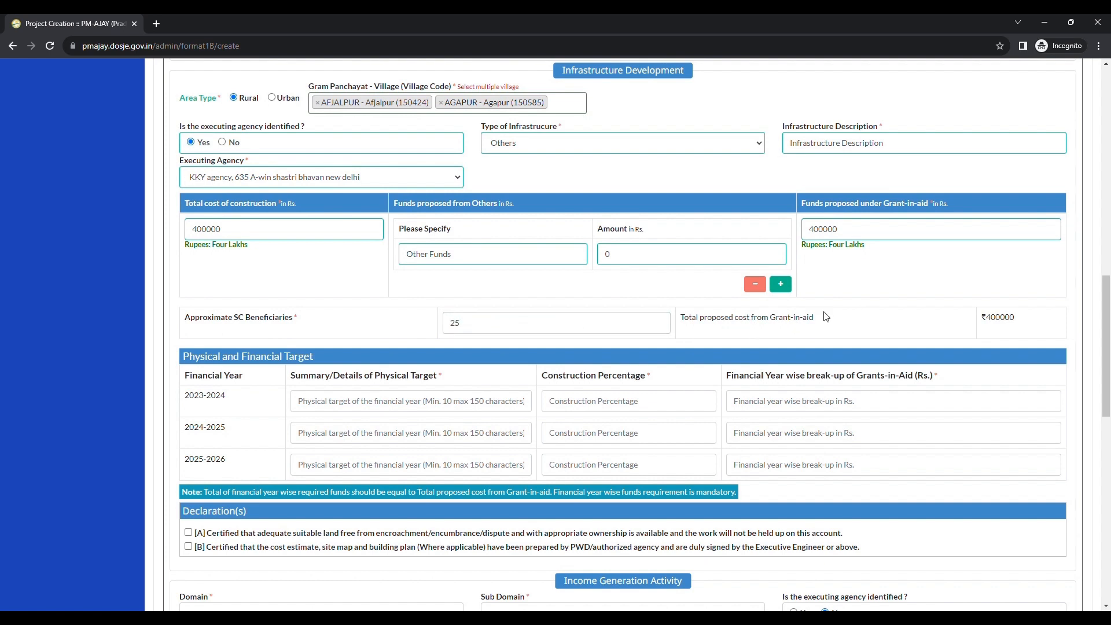
Step: Examine the total proposed cost from grant-in-aid against the grant-in-aid funds entered
drag(685, 320, 719, 324)
click(772, 327)
mouse_move(996, 323)
mouse_down()
mouse_move(1010, 323)
mouse_move(993, 327)
mouse_up()
click(987, 332)
scroll(973, 324, up, 2)
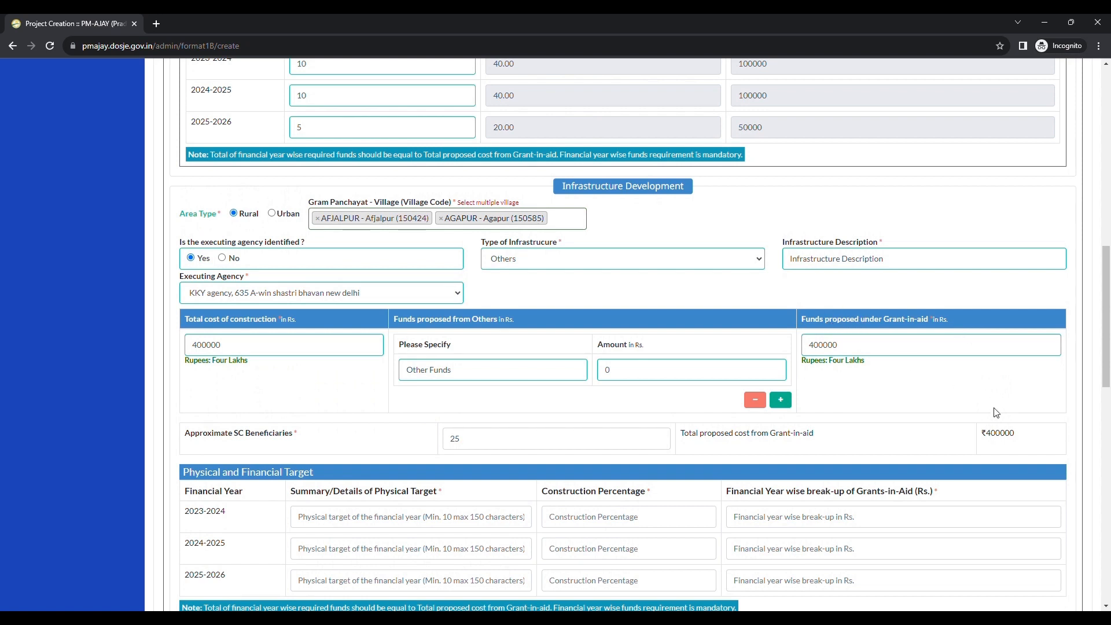
drag(989, 436, 1021, 435)
click(1022, 435)
scroll(1020, 433, down, 1)
scroll(1019, 432, down, 5)
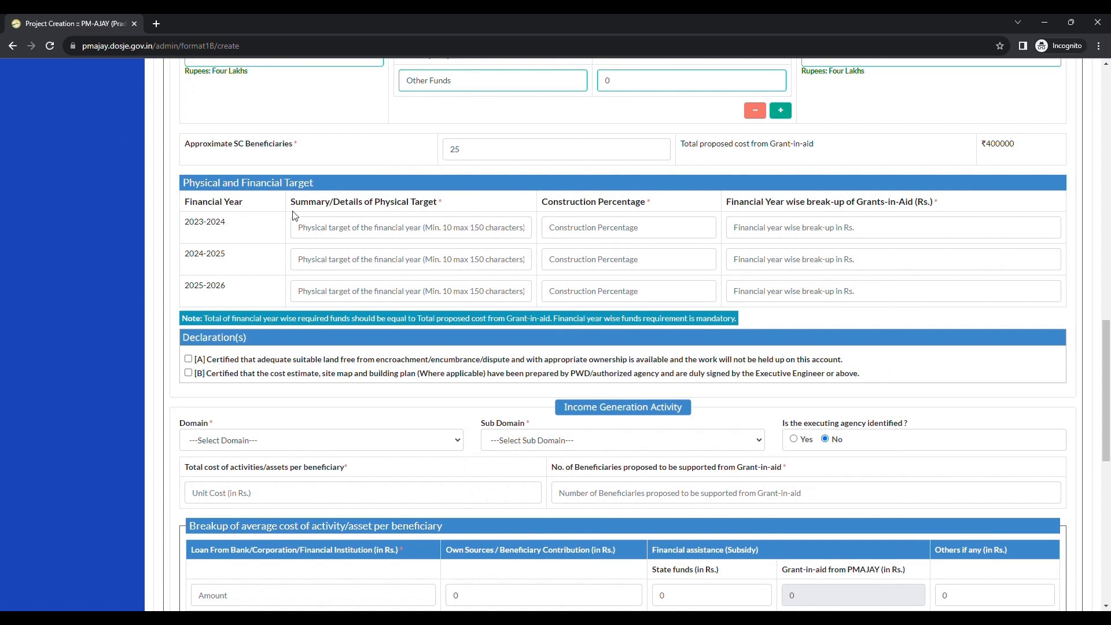
Step: Enter "Summary of Physical Target" as the 2023-2024 physical target summary
drag(308, 204, 401, 206)
click(408, 206)
drag(292, 204, 444, 209)
key(ctrl+c)
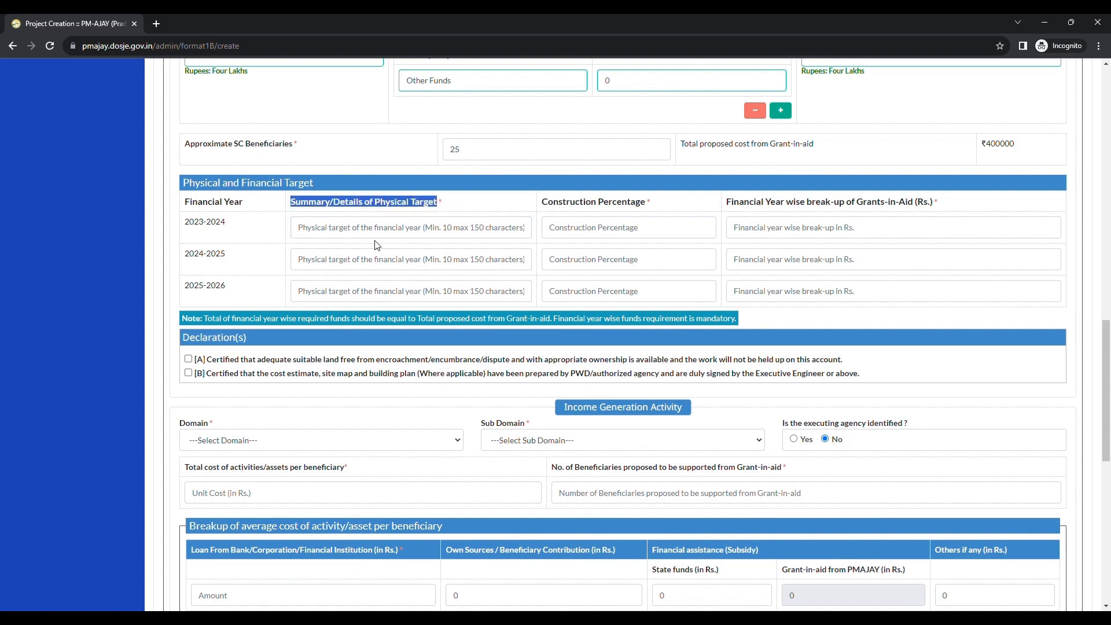
click(355, 232)
key(ctrl+v)
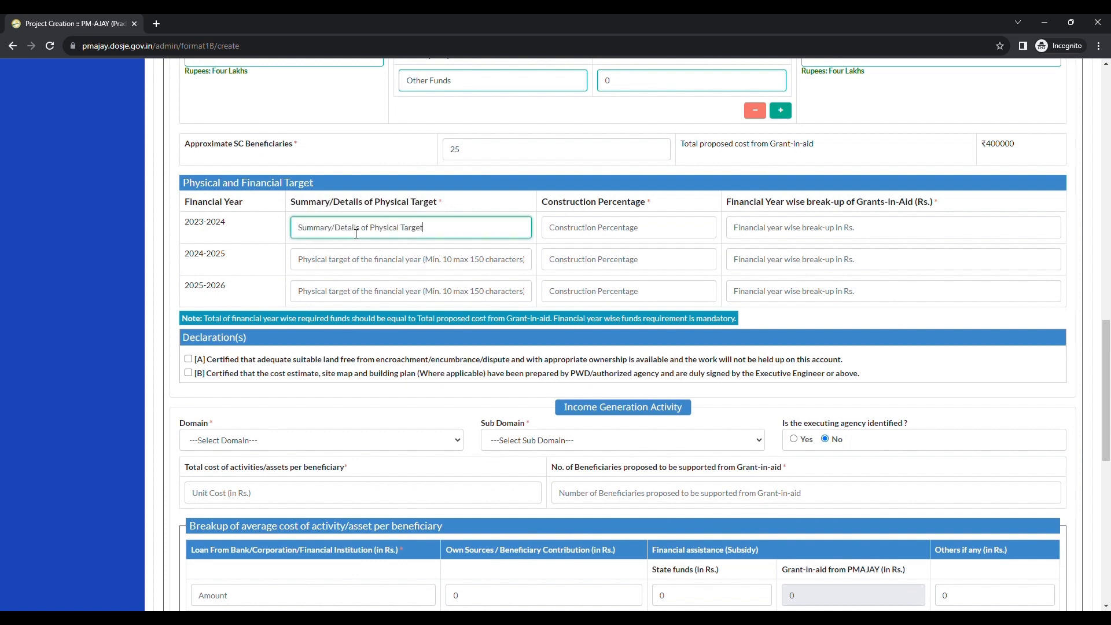
double_click(347, 228)
key(BackSpace)
key(BackSpace)
key(ctrl+a)
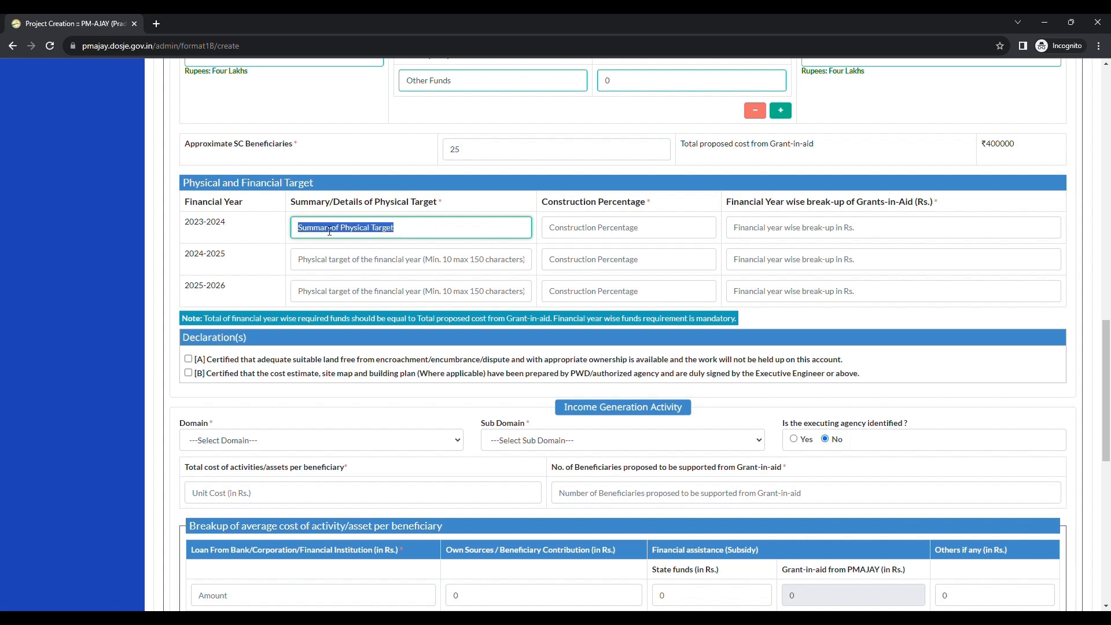
click(330, 230)
key(ctrl+a)
key(ctrl+c)
click(479, 221)
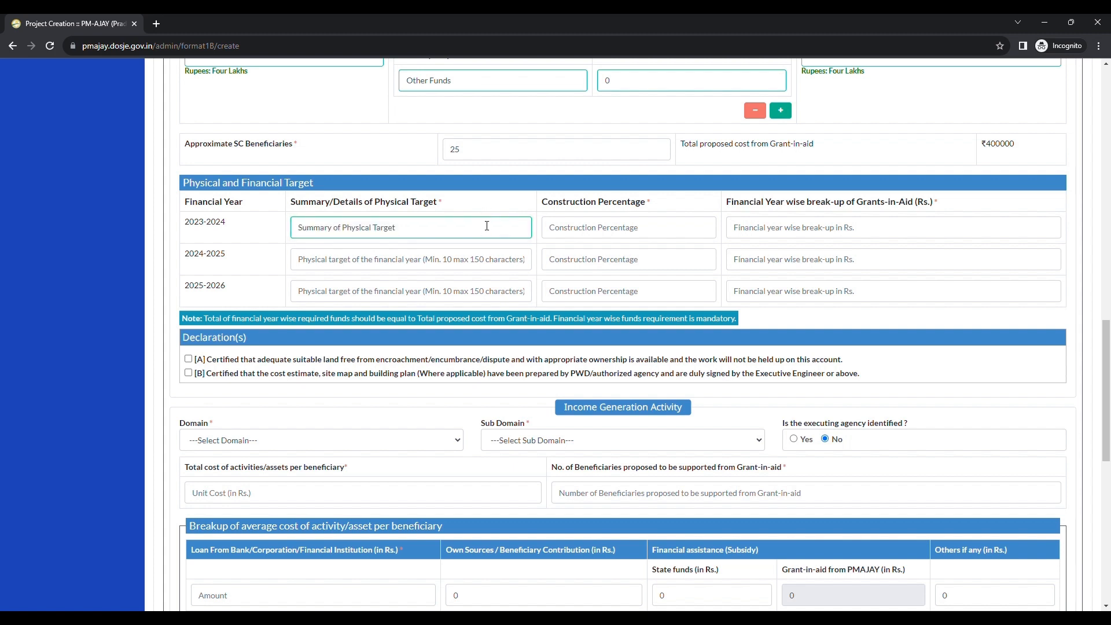
Step: Set the 2023-2024 construction percentage to 40 and grant-in-aid break-up to 160000 rupees
click(609, 234)
text(40)
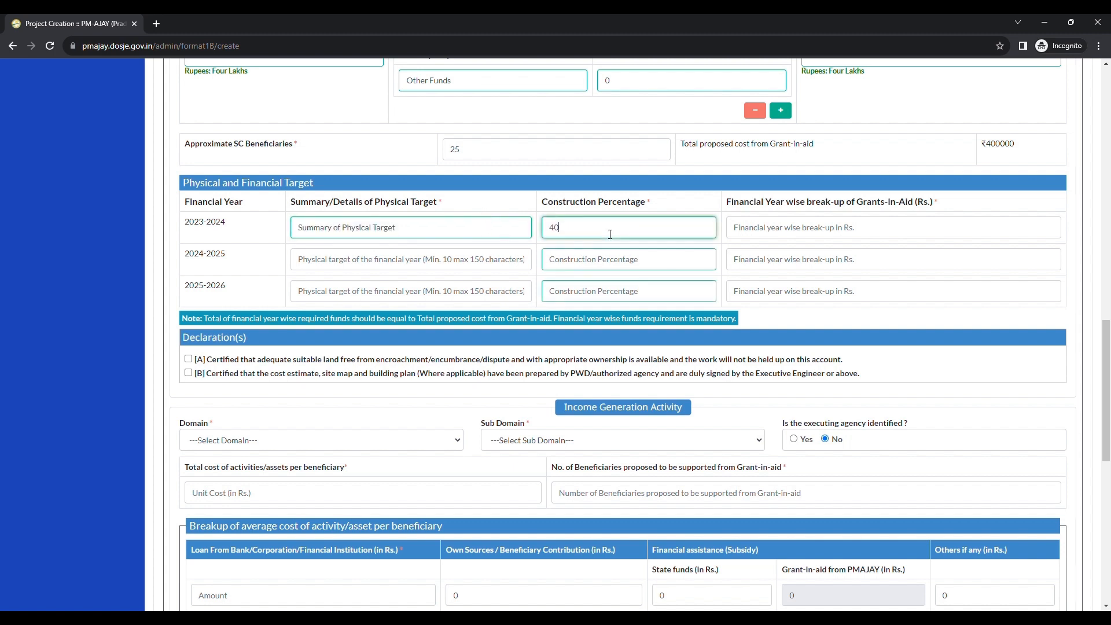
click(652, 212)
click(747, 236)
text(160000)
Step: Fill the 2024-2025 row with "Summary of Physical Target", 40 percent construction and 160000 rupees grant-in-aid
click(393, 270)
key(ctrl+v)
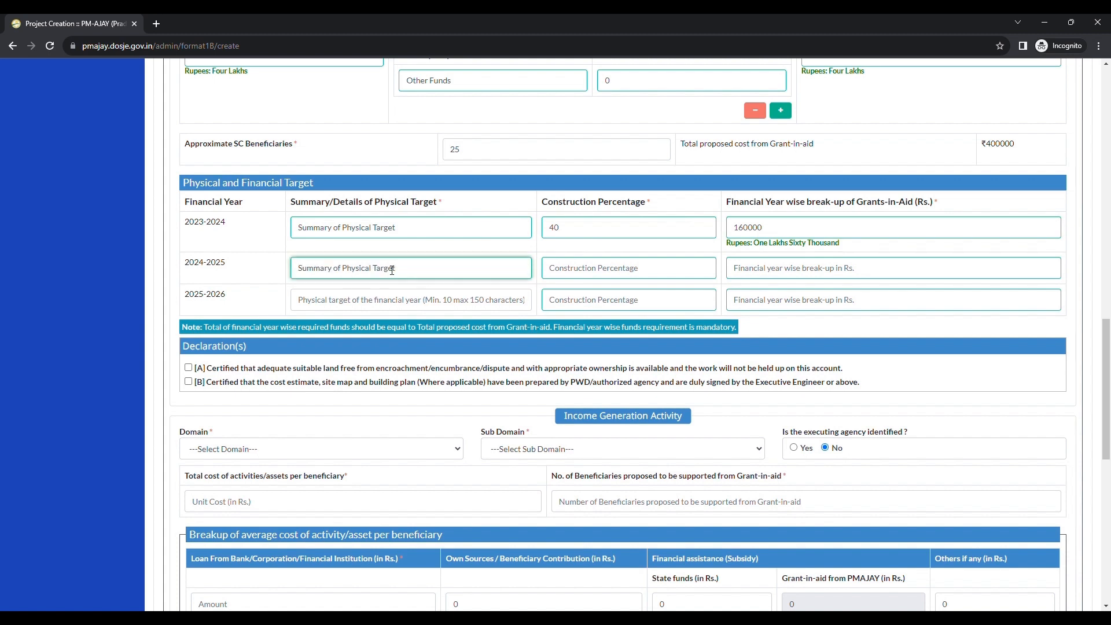
click(584, 273)
text(40)
click(794, 271)
text(16)
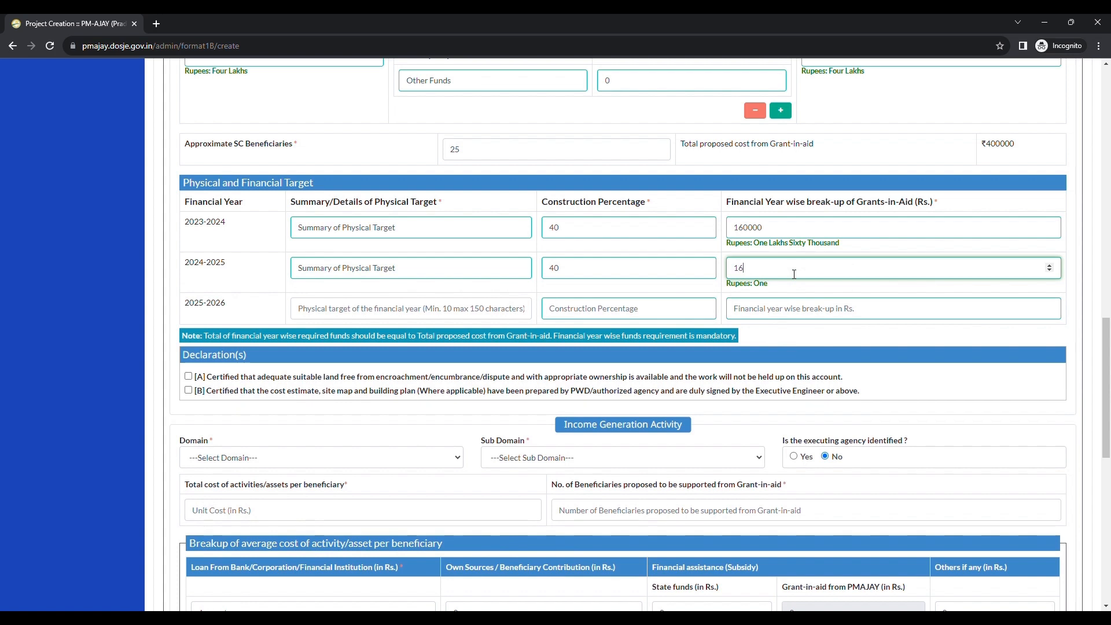
text(0000)
Step: Fill the 2025-2026 row with "Summary of Physical Target", 20 percent construction and 80000 rupees grant-in-aid
click(375, 311)
key(ctrl+v)
click(614, 313)
text(20)
key(Tab)
text(8)
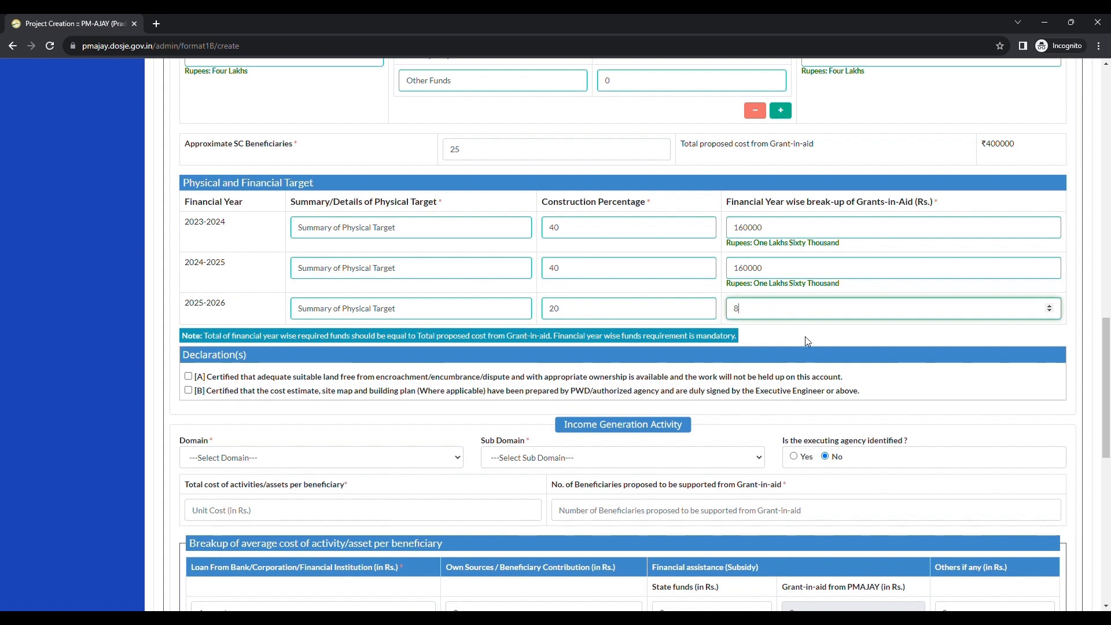
text(0000)
click(807, 341)
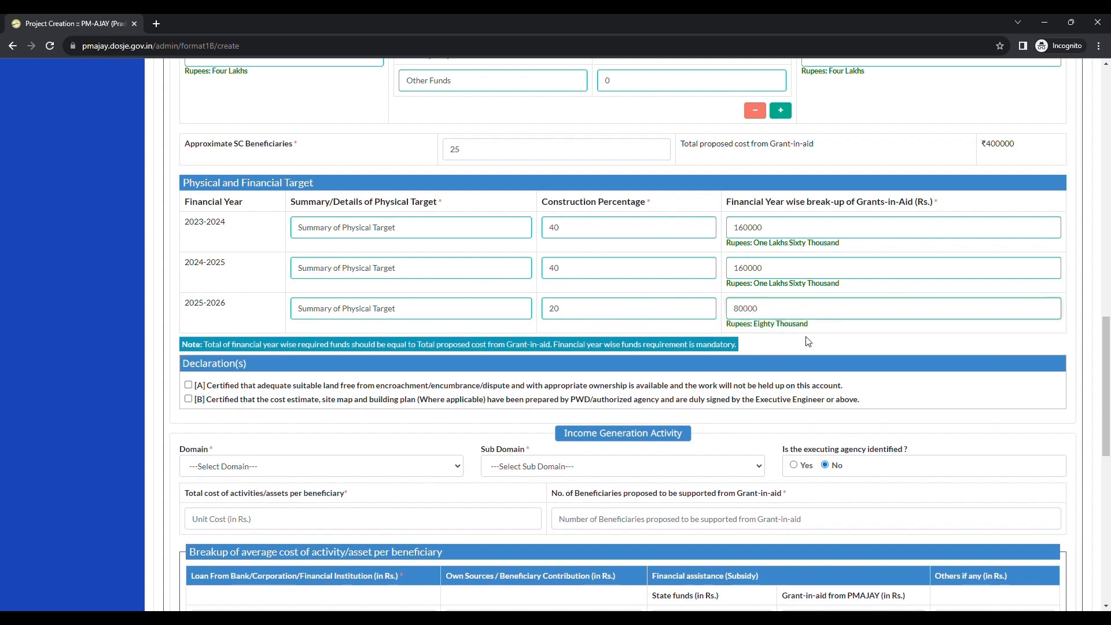
Step: Tick declarations A and B certifying land availability and authorized cost estimates
scroll(213, 338, down, 2)
drag(199, 247, 265, 247)
click(188, 269)
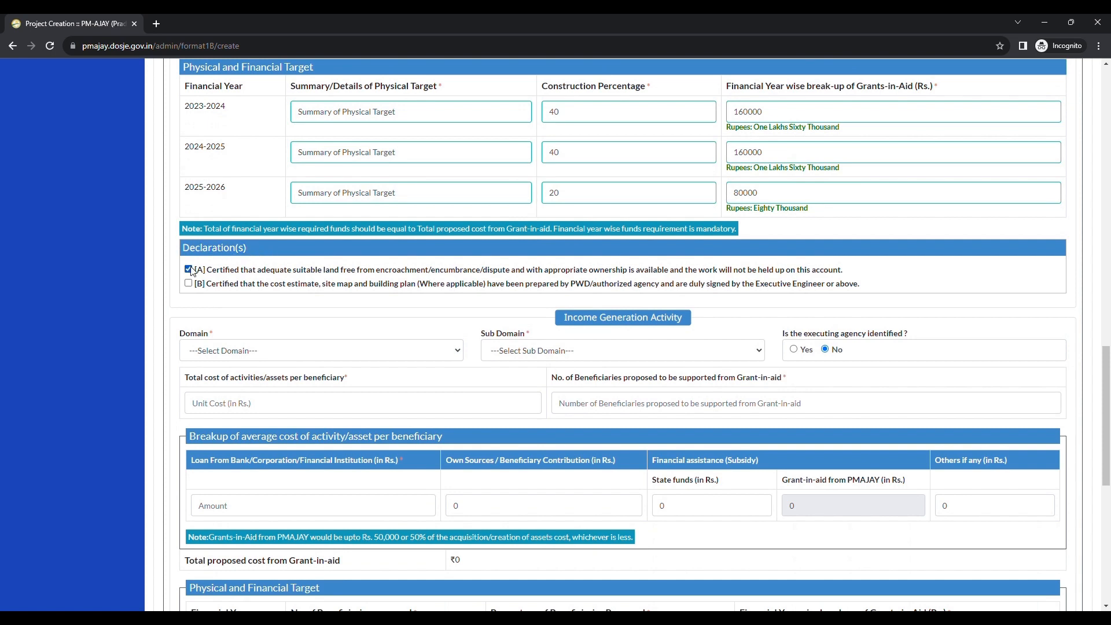
scroll(189, 284, down, 1)
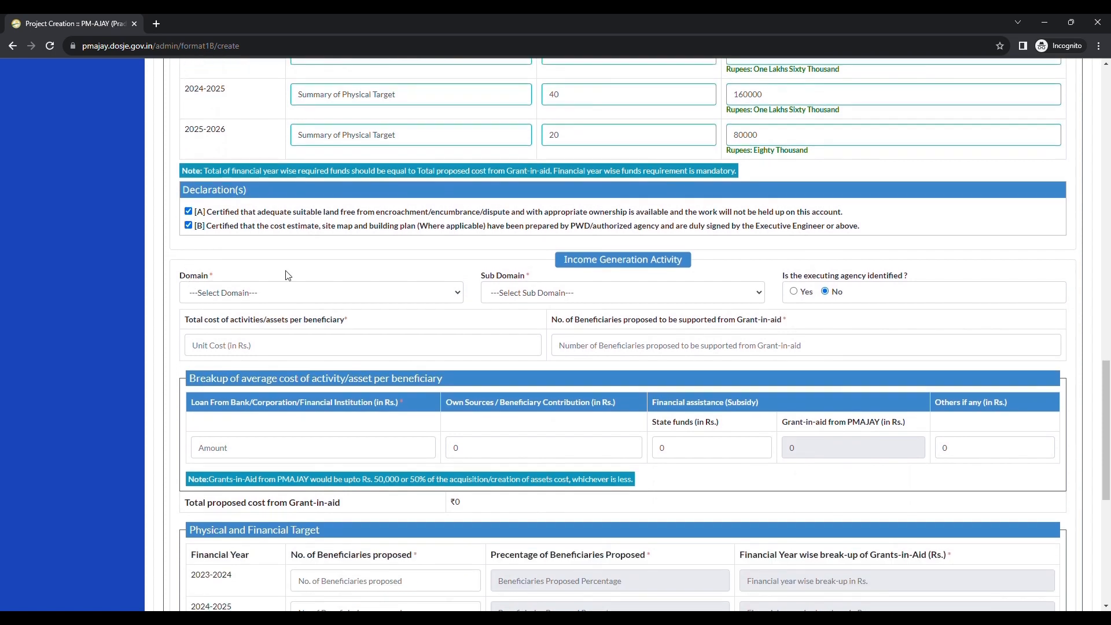
Step: Set the income generation activity domain to ANIMAL HUSBANDRY and sub domain to Assistance for poultry
drag(565, 261, 672, 265)
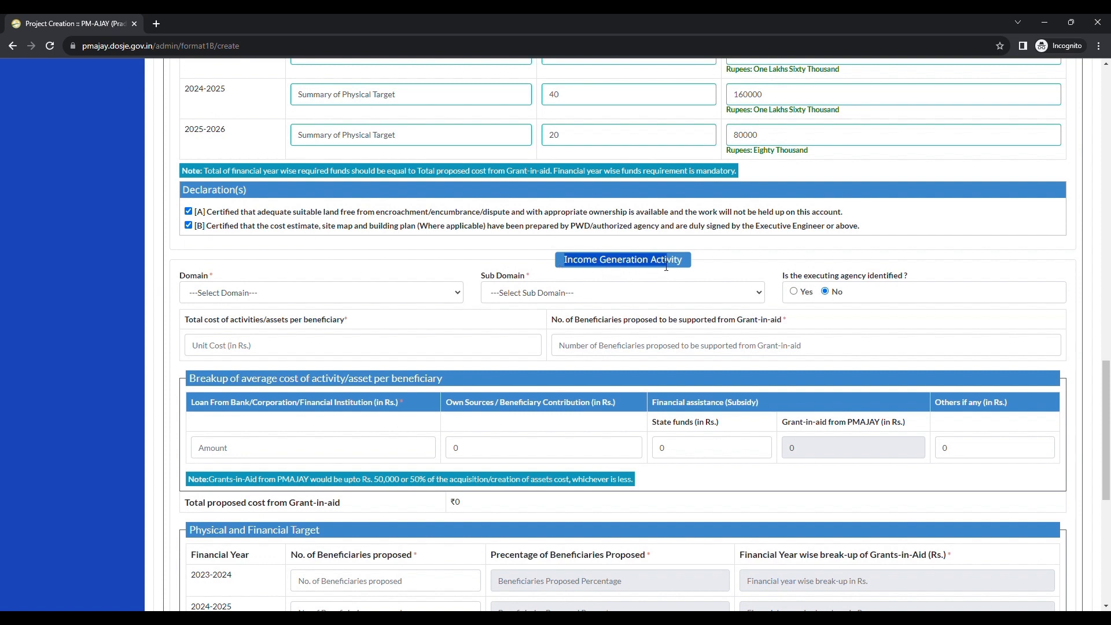
click(665, 263)
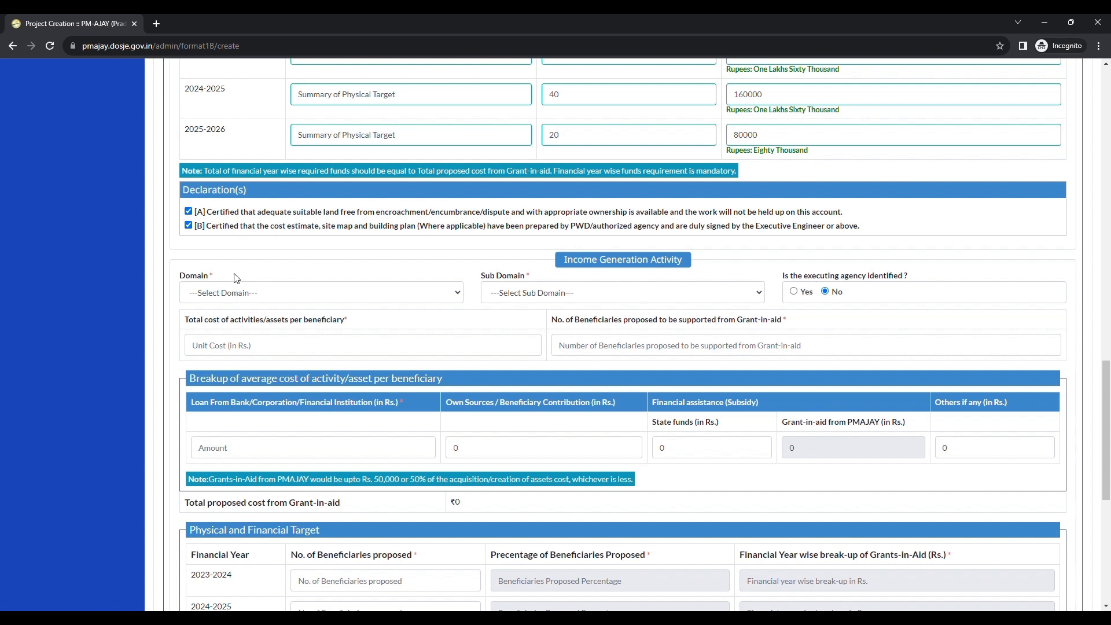
click(225, 294)
click(226, 337)
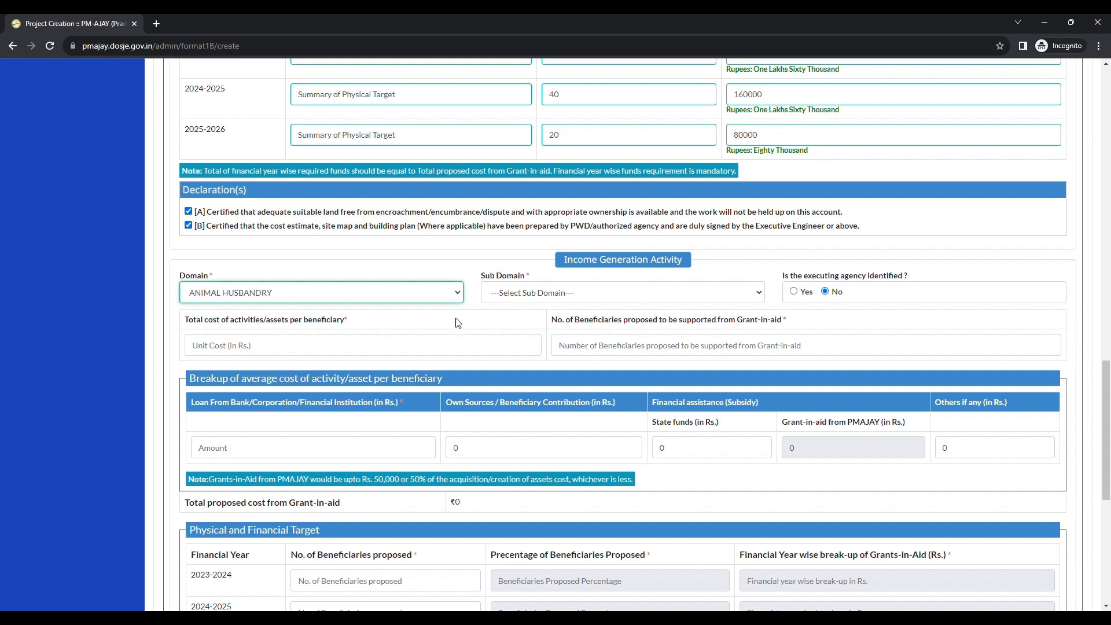
click(527, 292)
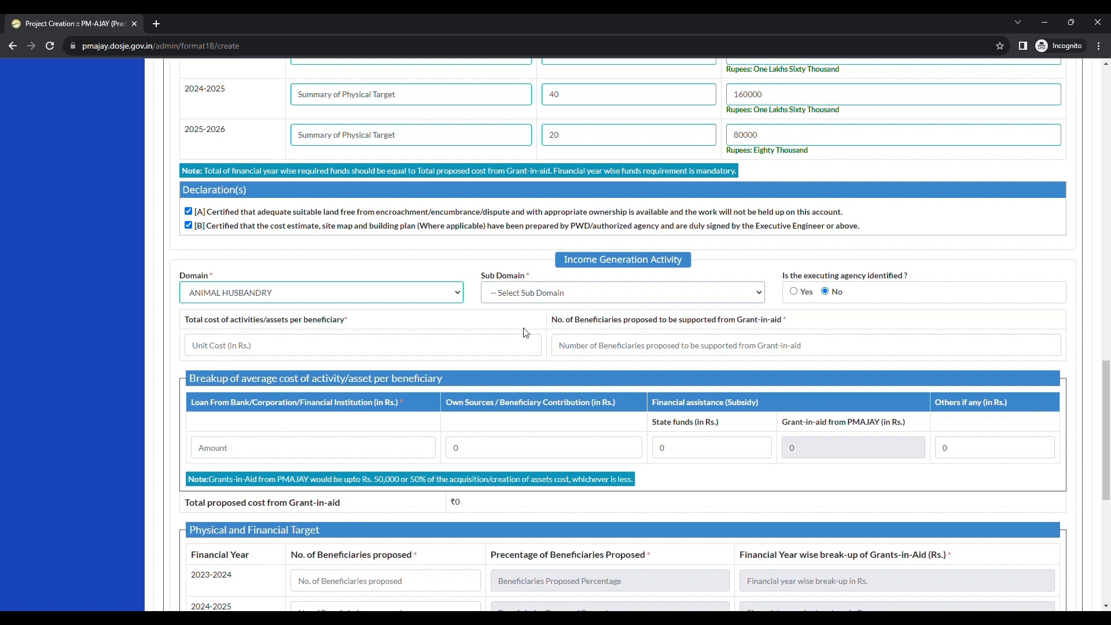
click(531, 352)
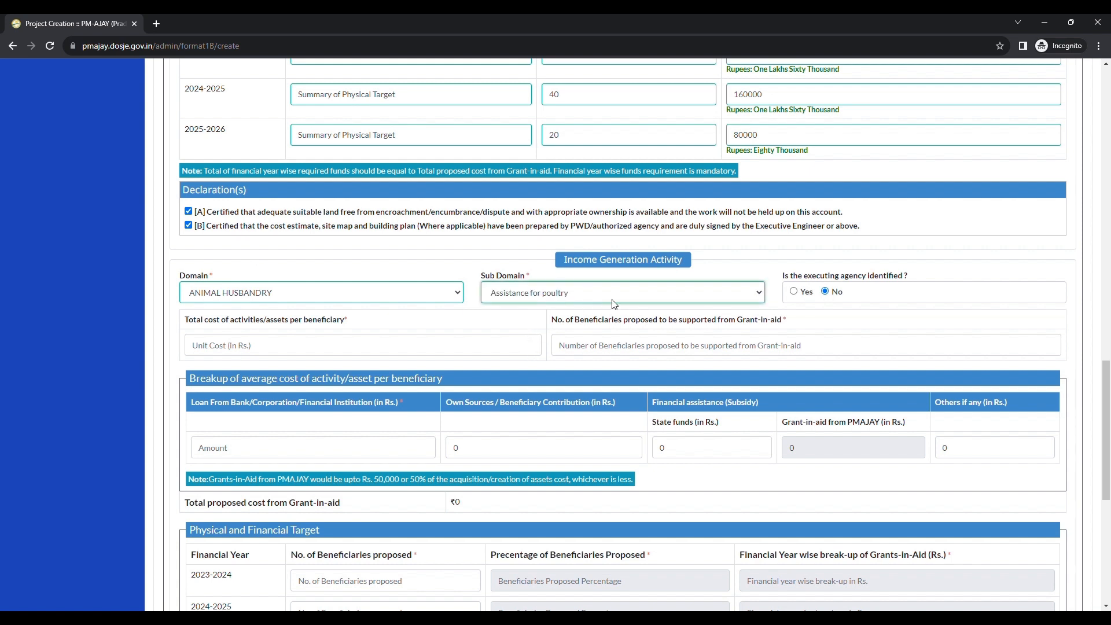
Step: Mark the income generation executing agency as identified and select KKY agency
click(794, 291)
scroll(810, 289, down, 1)
click(855, 270)
click(787, 309)
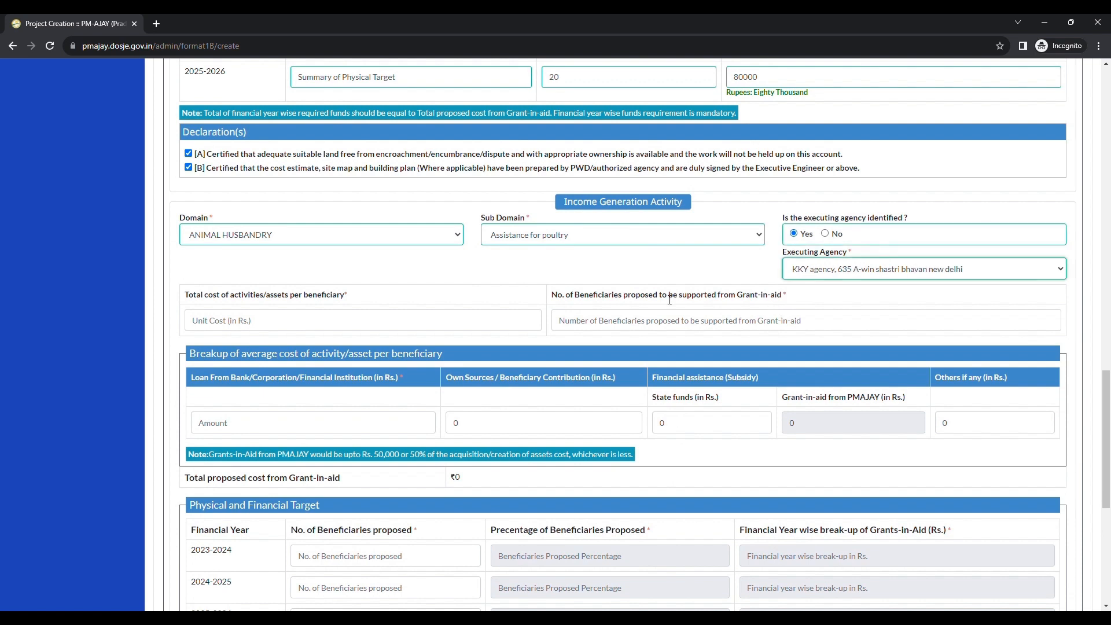
Step: Set the total cost of activities per beneficiary to 5000 rupees
drag(215, 296, 310, 296)
click(309, 297)
text(5000)
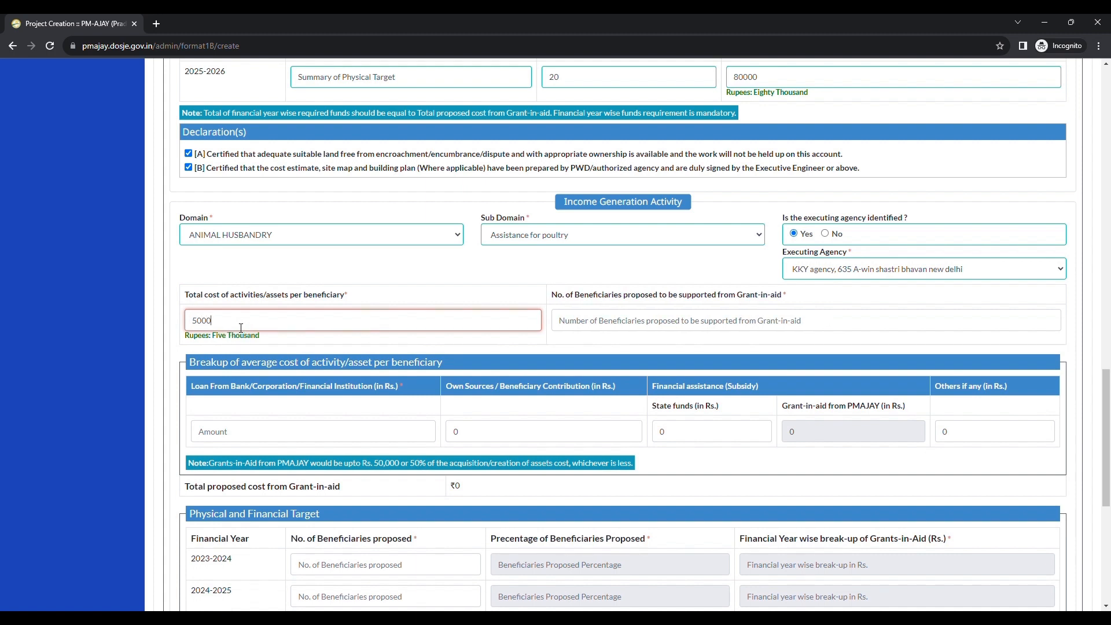
key(Tab)
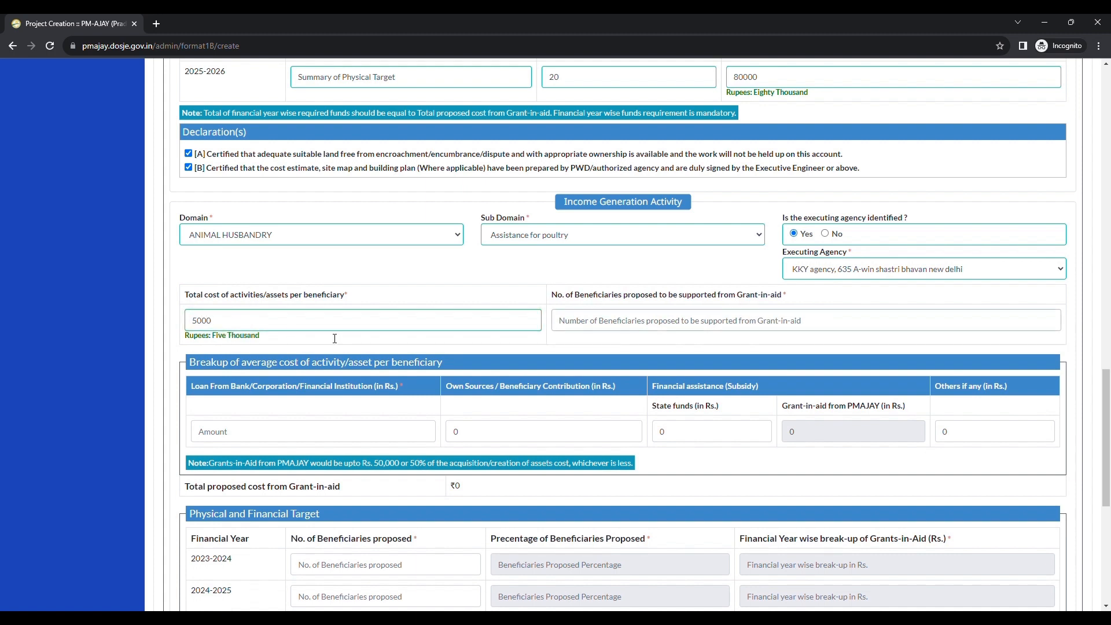
Step: Enter 25 as the number of beneficiaries proposed to be supported from grant-in-aid
drag(565, 298, 676, 299)
click(678, 299)
click(662, 320)
text(25)
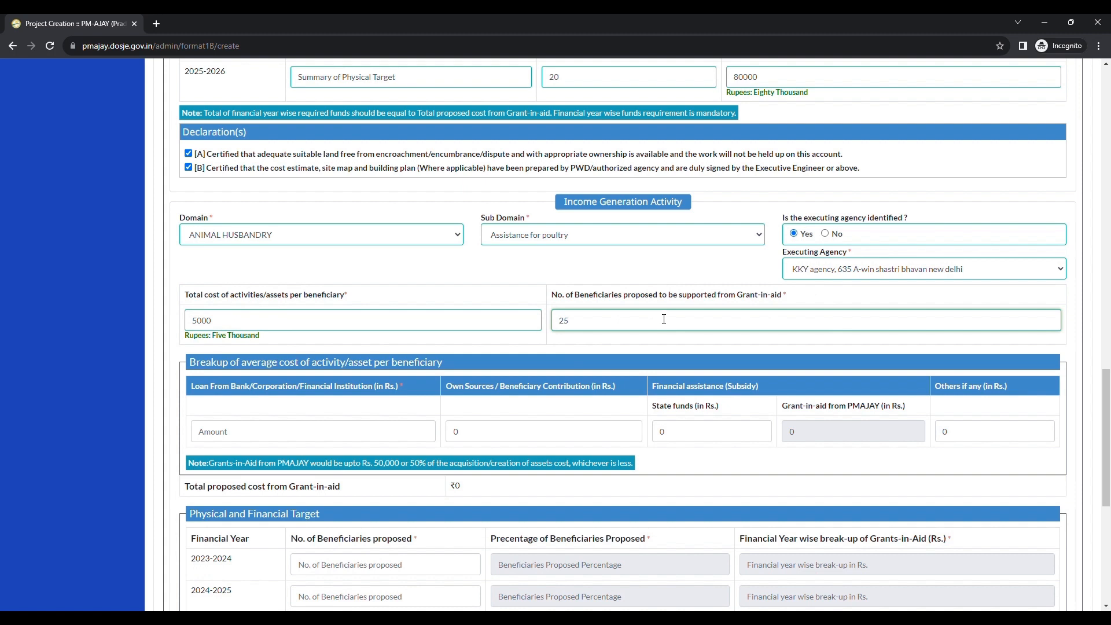
click(663, 341)
Step: Enter 1000 rupees each for the bank loan and the beneficiary's own contribution
scroll(654, 336, down, 1)
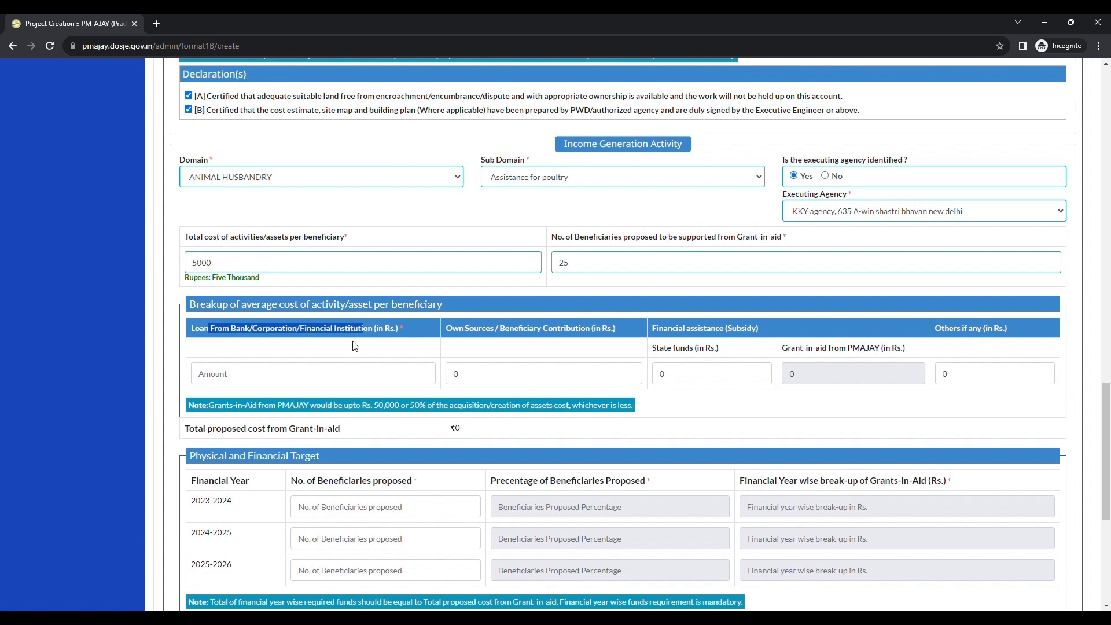
click(231, 380)
text(1000)
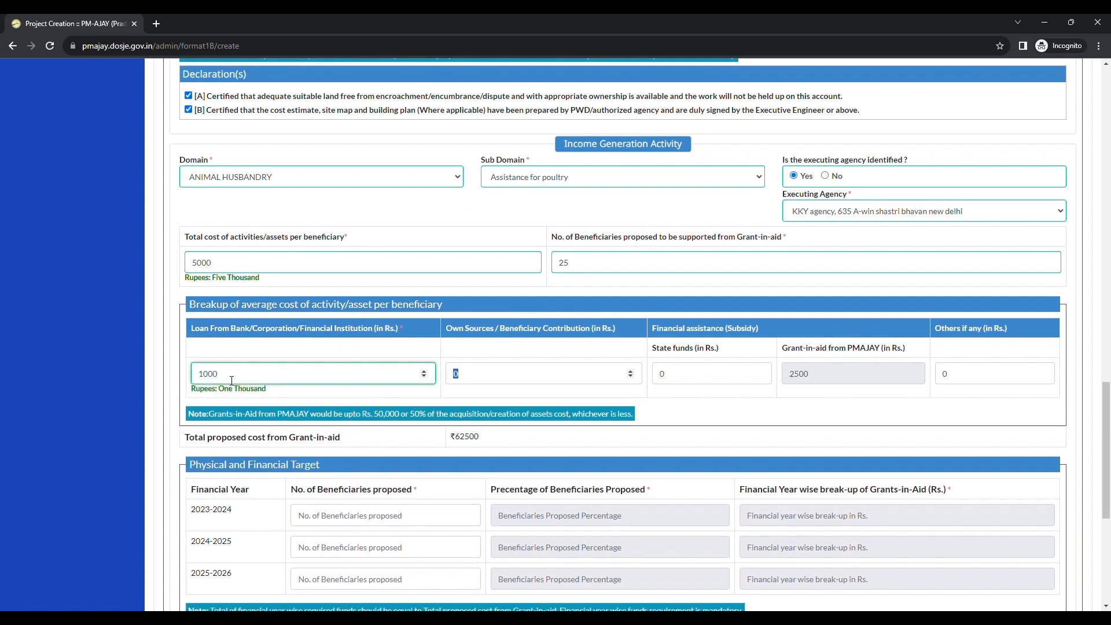
key(Tab)
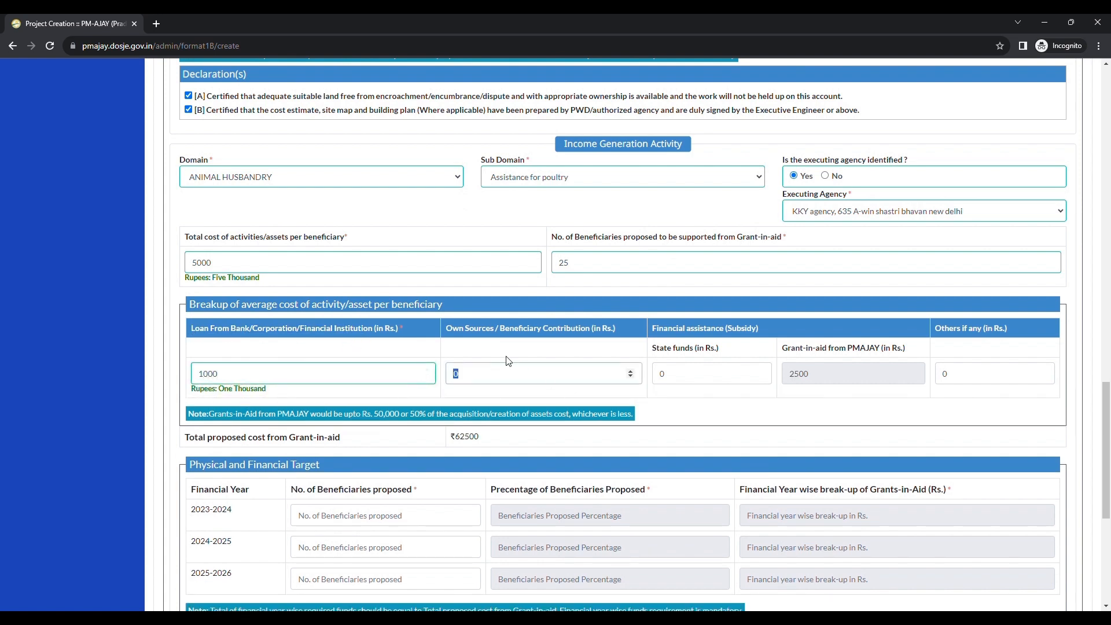
click(464, 382)
text(1)
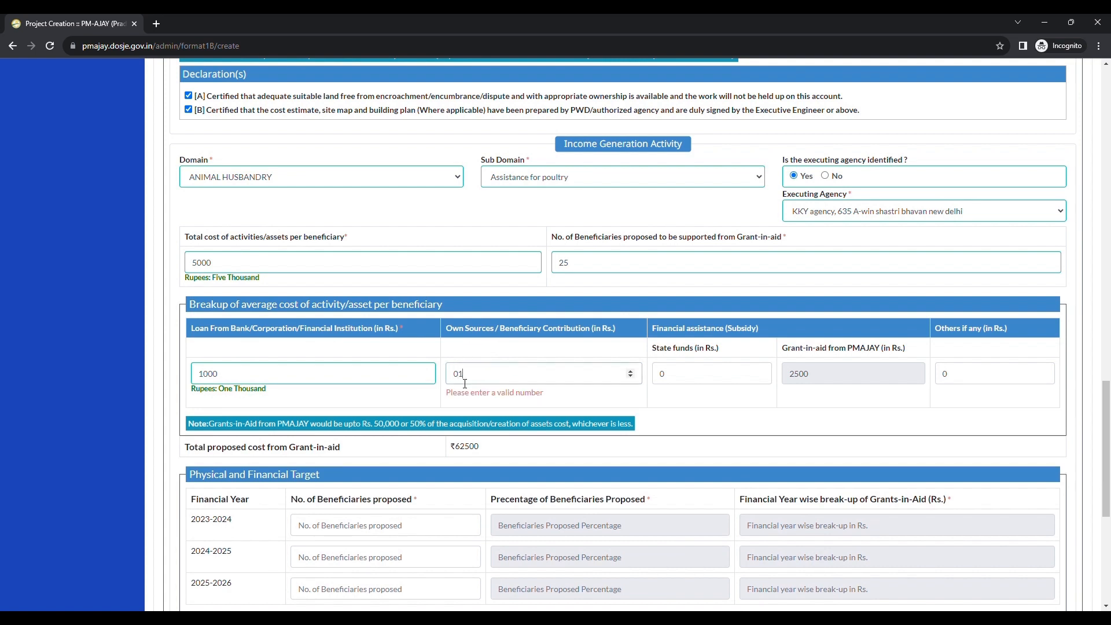
drag(469, 380, 422, 372)
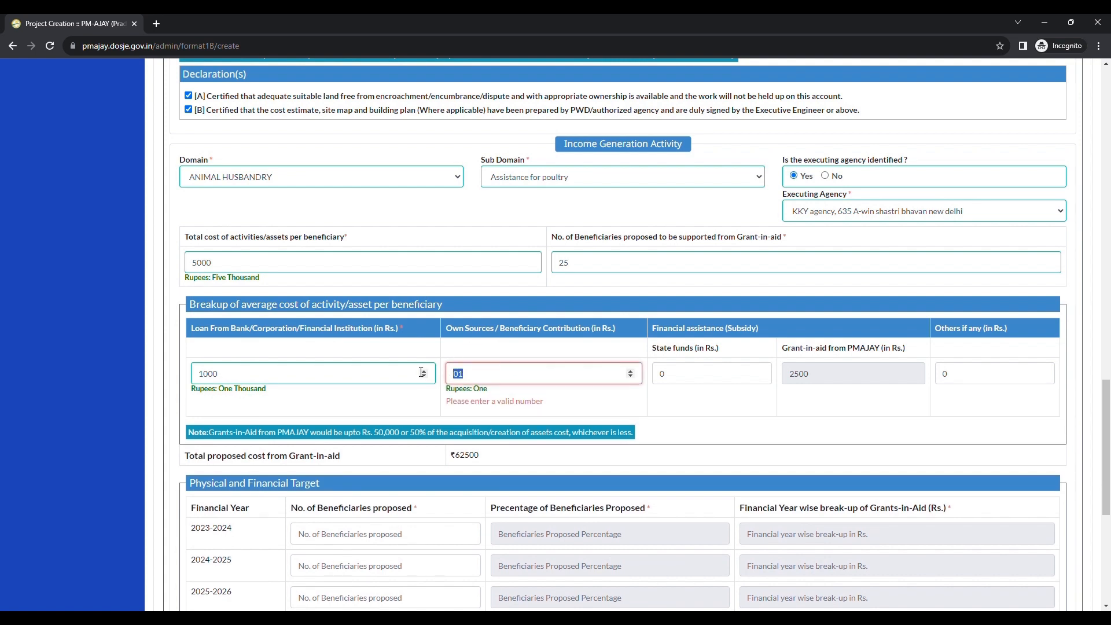
text(1000)
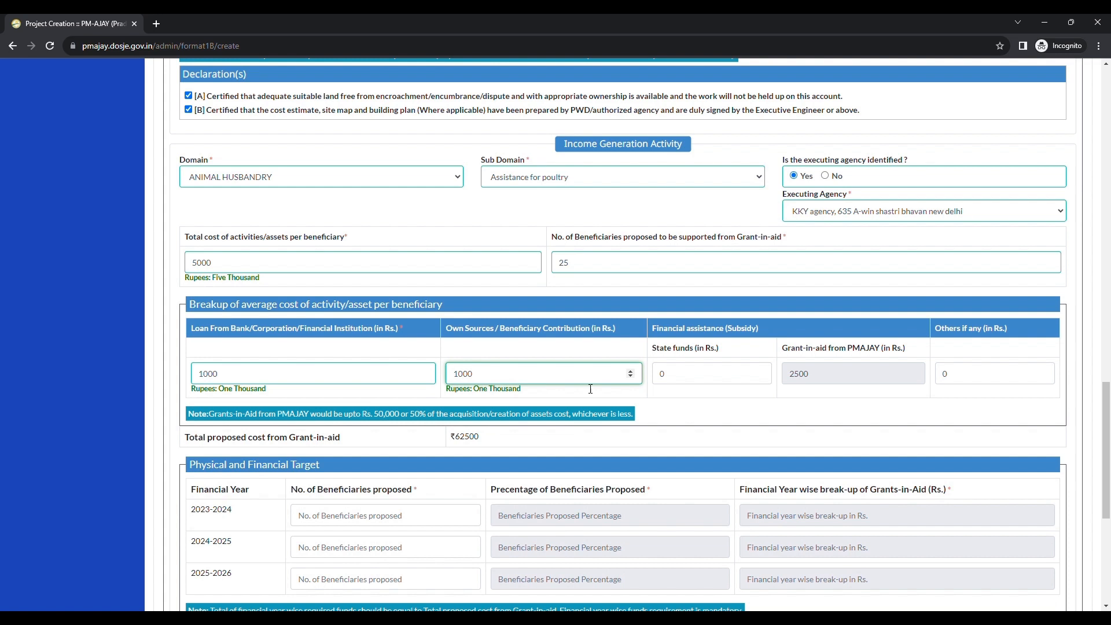
Step: Enter 500 rupees as state funds in the financial assistance breakup
key(BackSpace)
text(500)
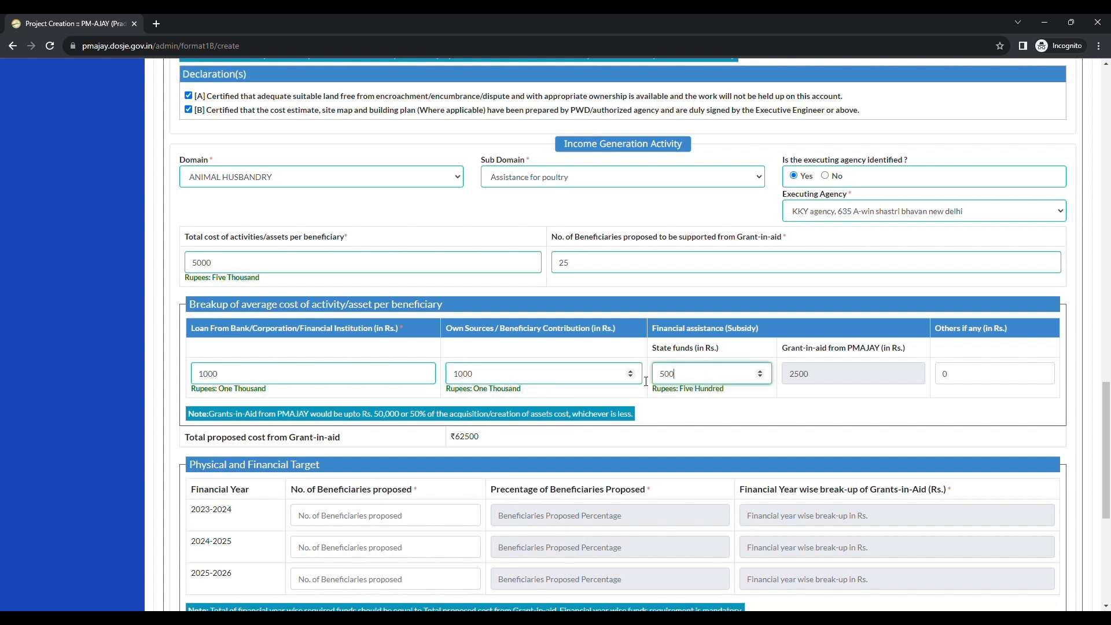
key(Tab)
key(Tab)
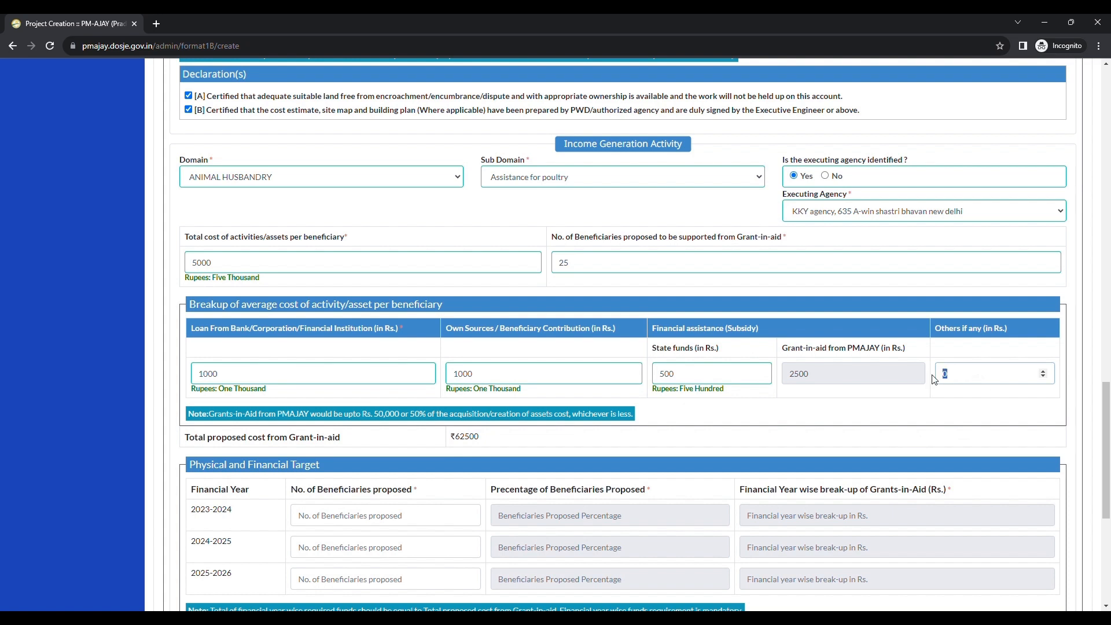
Step: Review the total proposed cost from grant-in-aid and the grant-in-aid per beneficiary in the cost breakup
scroll(708, 427, down, 2)
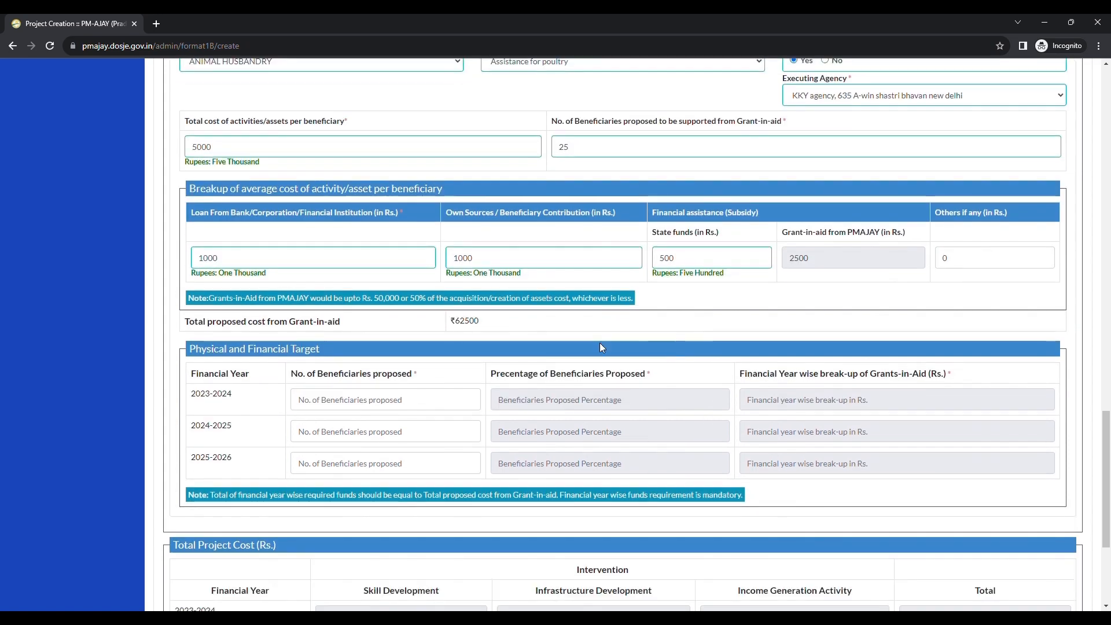
drag(189, 322, 340, 322)
click(427, 337)
drag(460, 328, 484, 326)
click(465, 331)
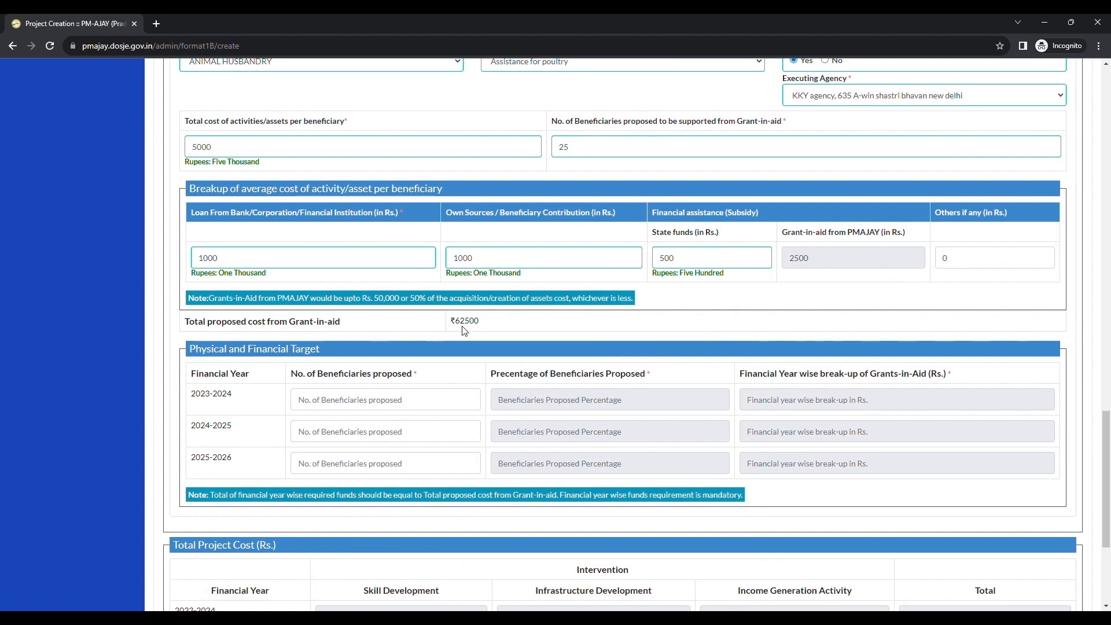
drag(781, 232, 852, 228)
drag(547, 122, 664, 118)
click(573, 311)
scroll(573, 311, down, 2)
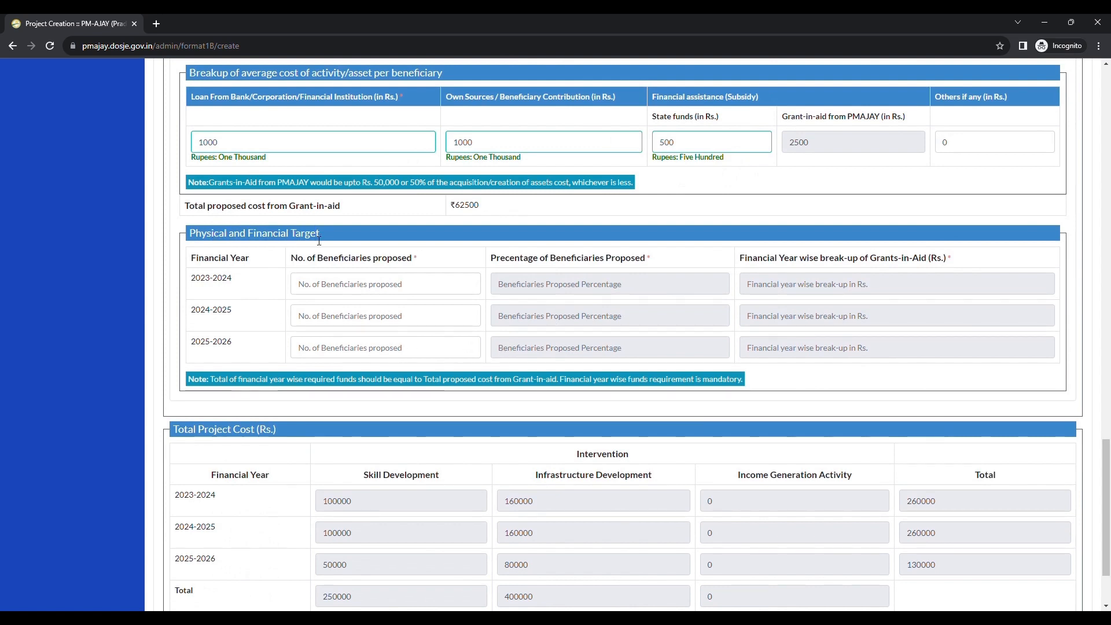
Step: Enter 10 proposed beneficiaries each for financial years 2023-2024 and 2024-2025 in the physical and financial target
click(340, 290)
text(10)
click(542, 293)
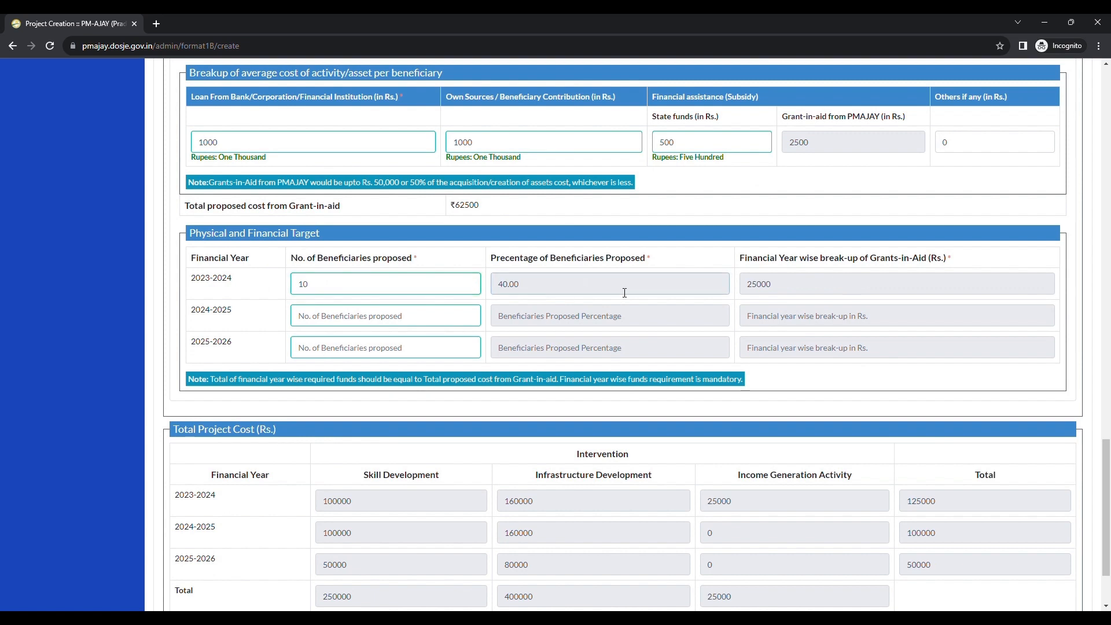
click(318, 318)
text(10)
key(Tab)
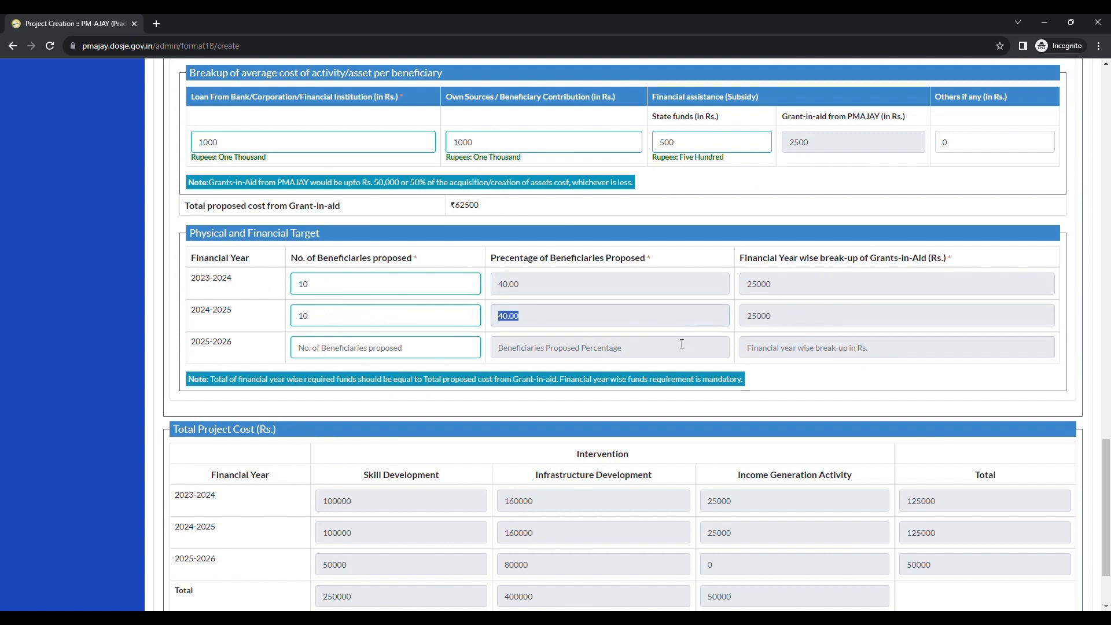
Step: Enter 5 proposed beneficiaries for financial year 2025-2026 in the physical and financial target
click(772, 326)
click(333, 350)
text(5)
key(Tab)
drag(771, 348, 760, 348)
scroll(798, 356, down, 2)
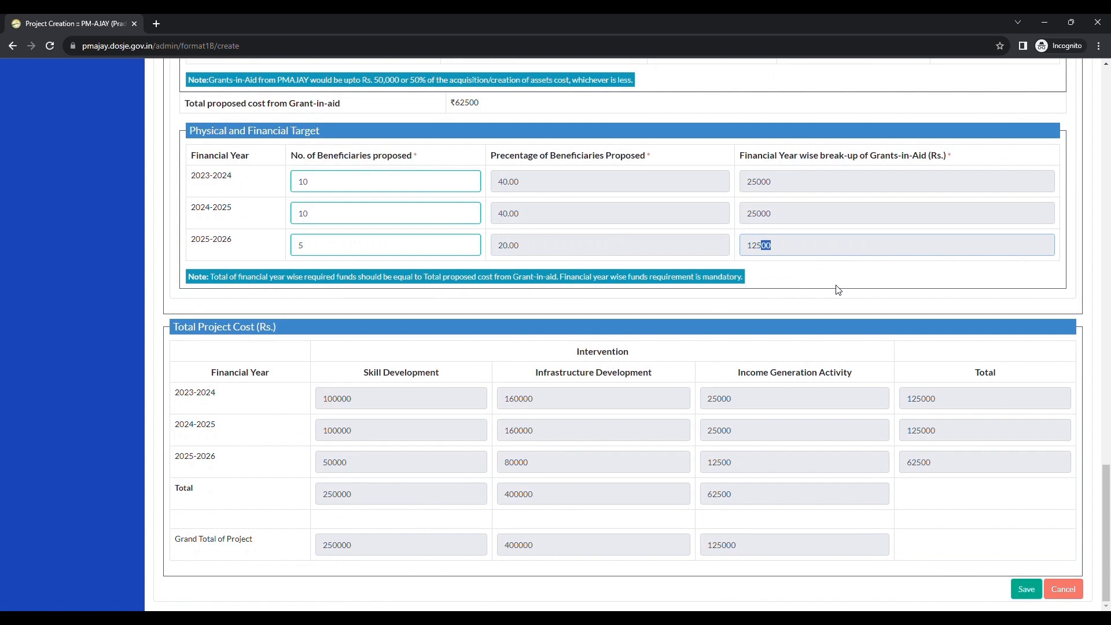
Step: Review the year-wise percentages and the total project cost table by financial year and intervention
drag(503, 245, 640, 253)
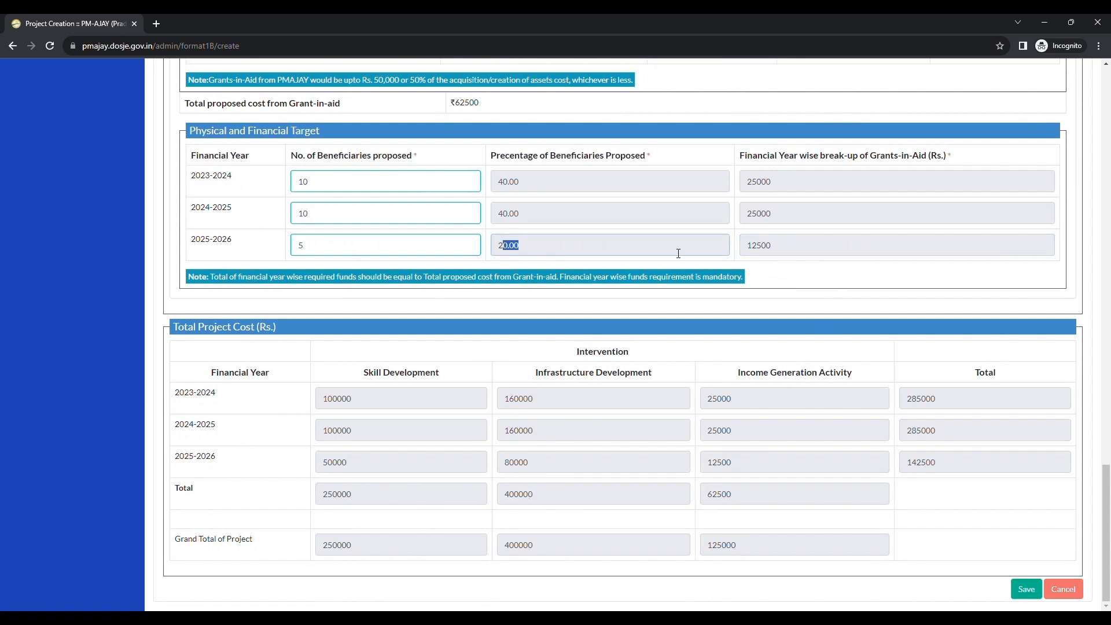
click(799, 254)
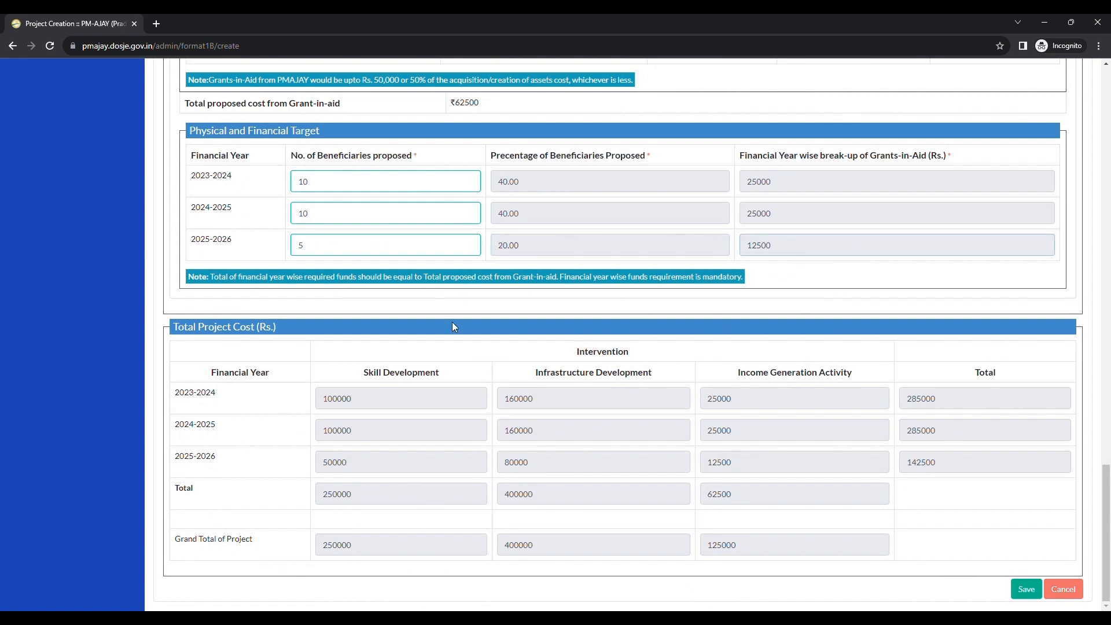
drag(186, 338, 245, 338)
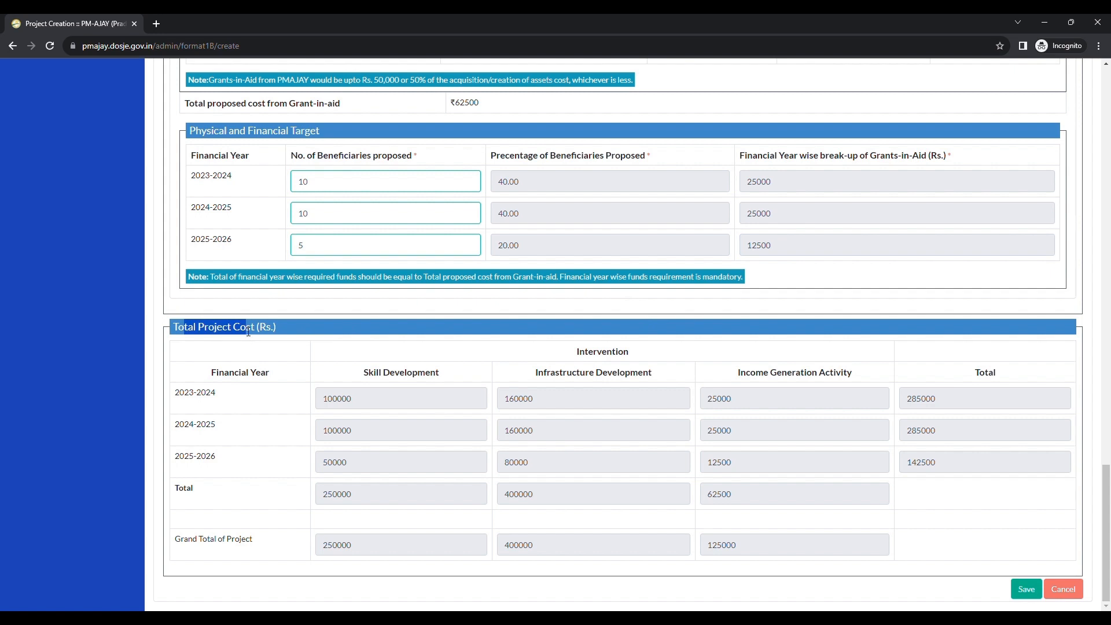
click(213, 343)
drag(213, 371, 453, 384)
drag(524, 383, 865, 382)
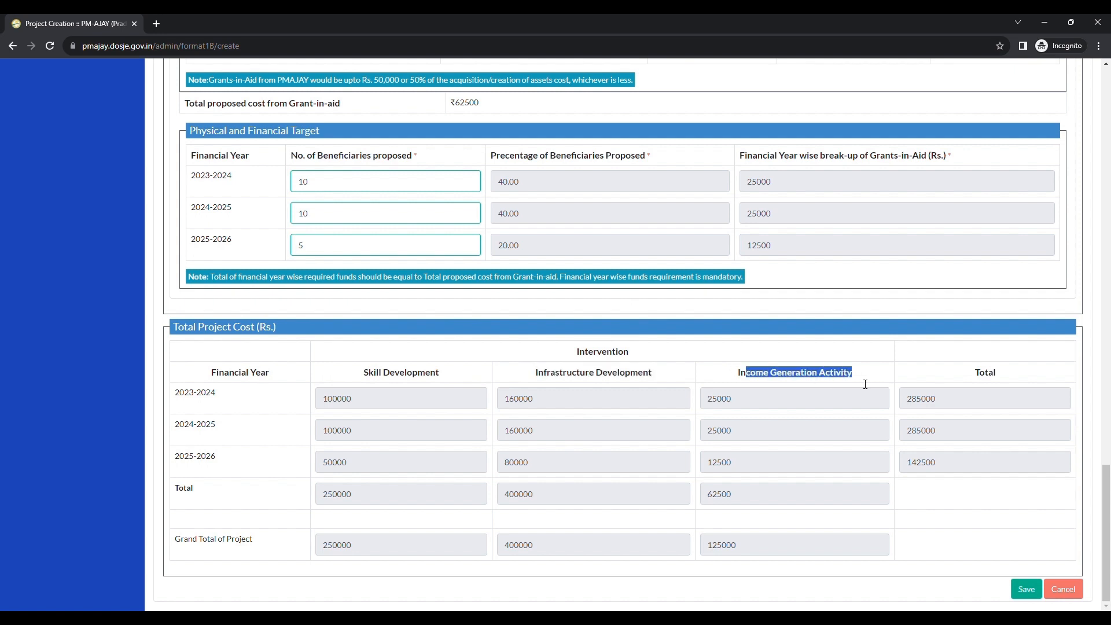
click(988, 376)
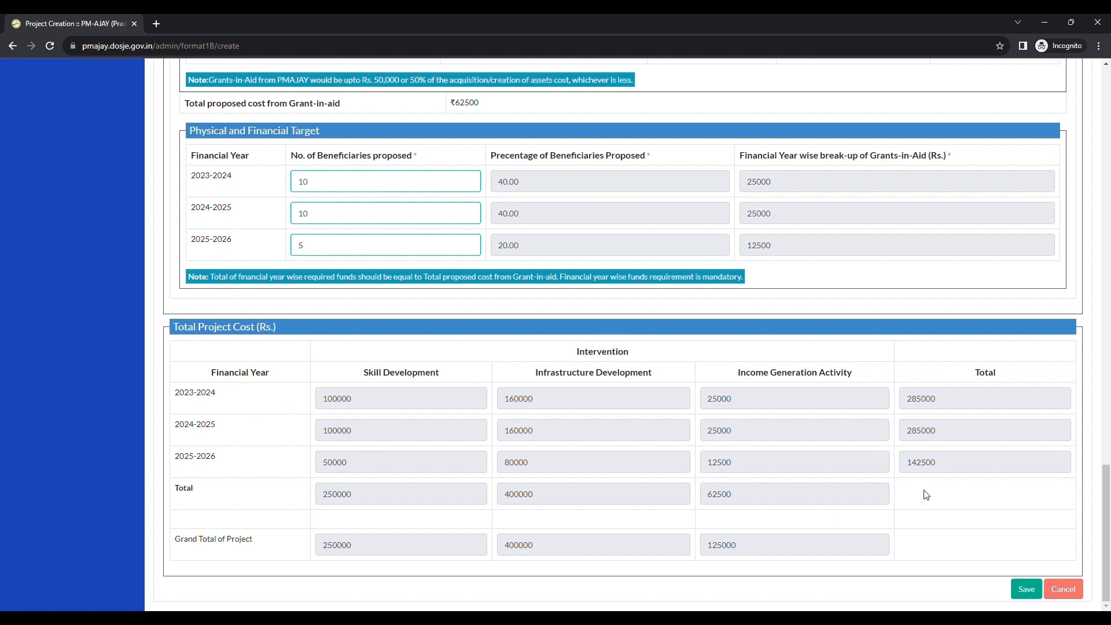
click(753, 557)
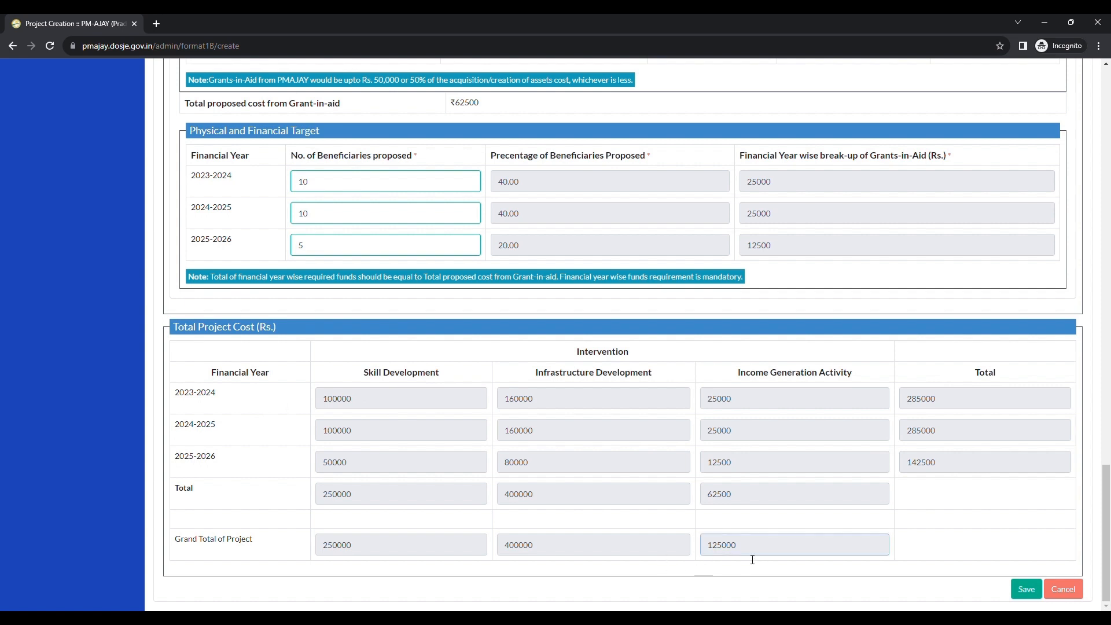
Step: Save the new GIA project
click(1027, 590)
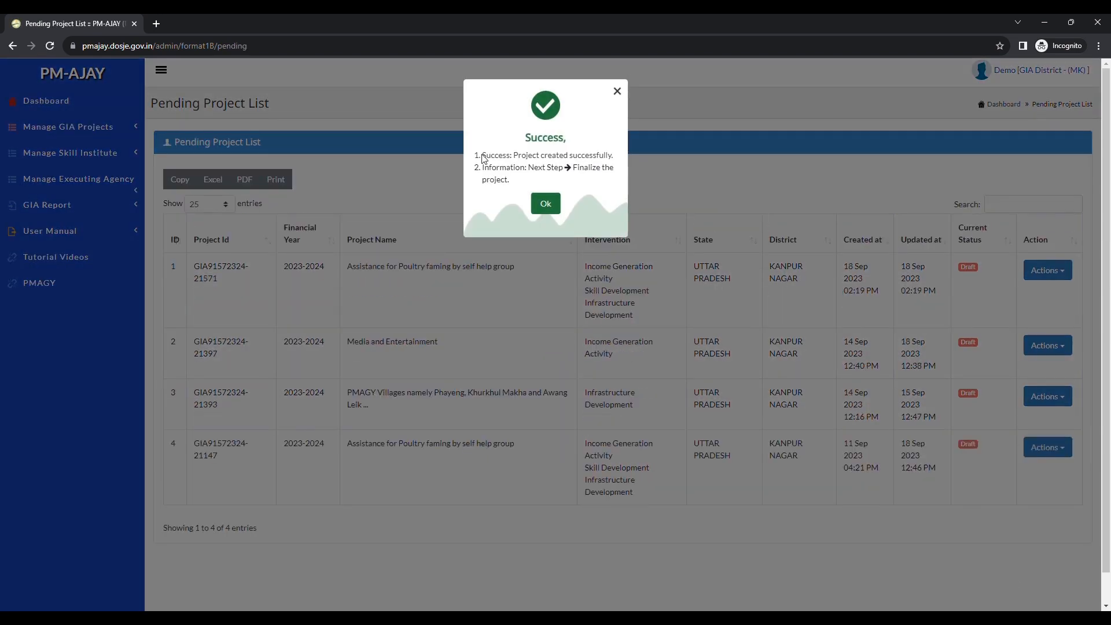
drag(482, 155, 598, 168)
click(599, 161)
drag(490, 180, 502, 184)
click(502, 176)
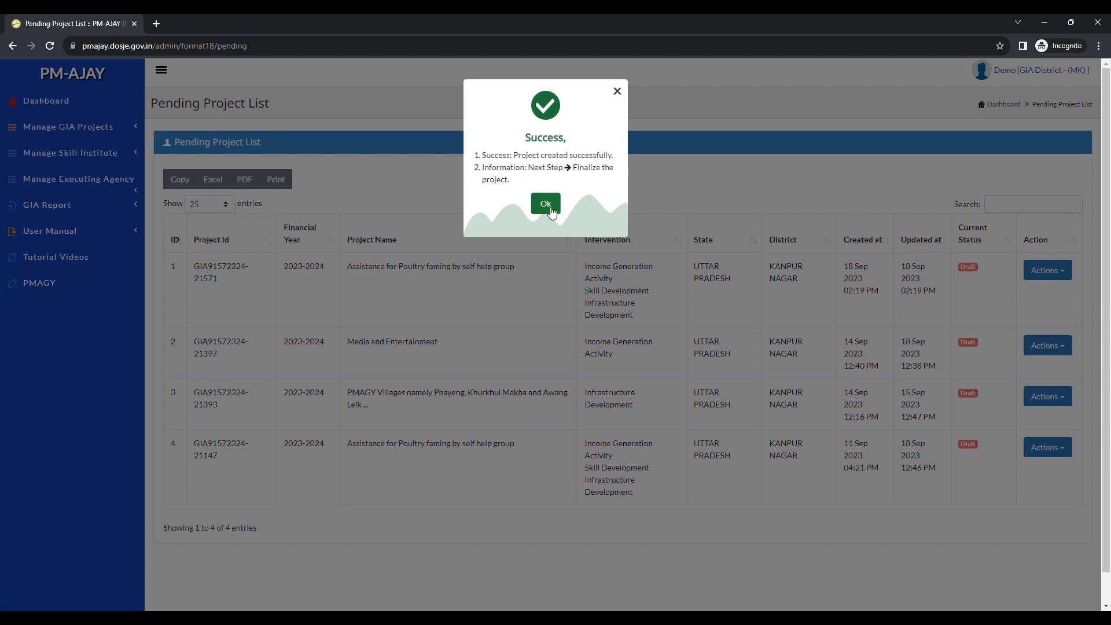